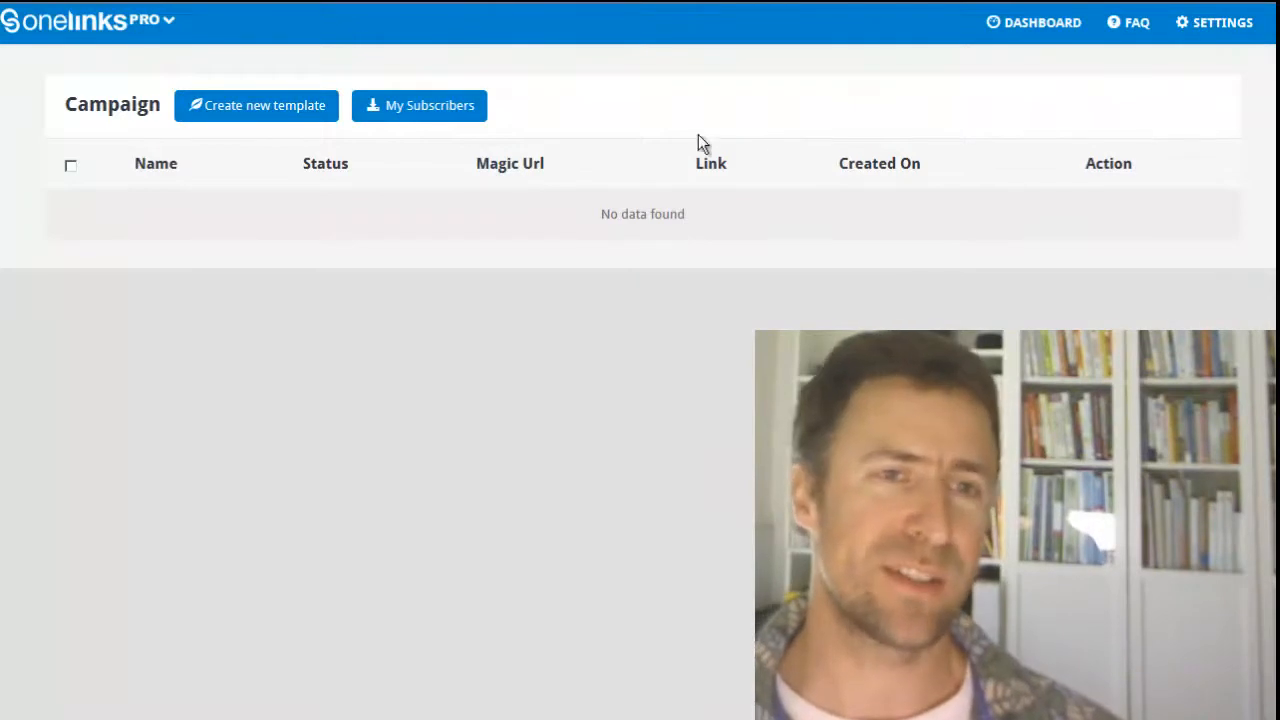
Step: Create a campaign named "test campaign 2" from the Travel Guide opt-in page template
{"action": "left_click", "coordinate": [262, 119]}
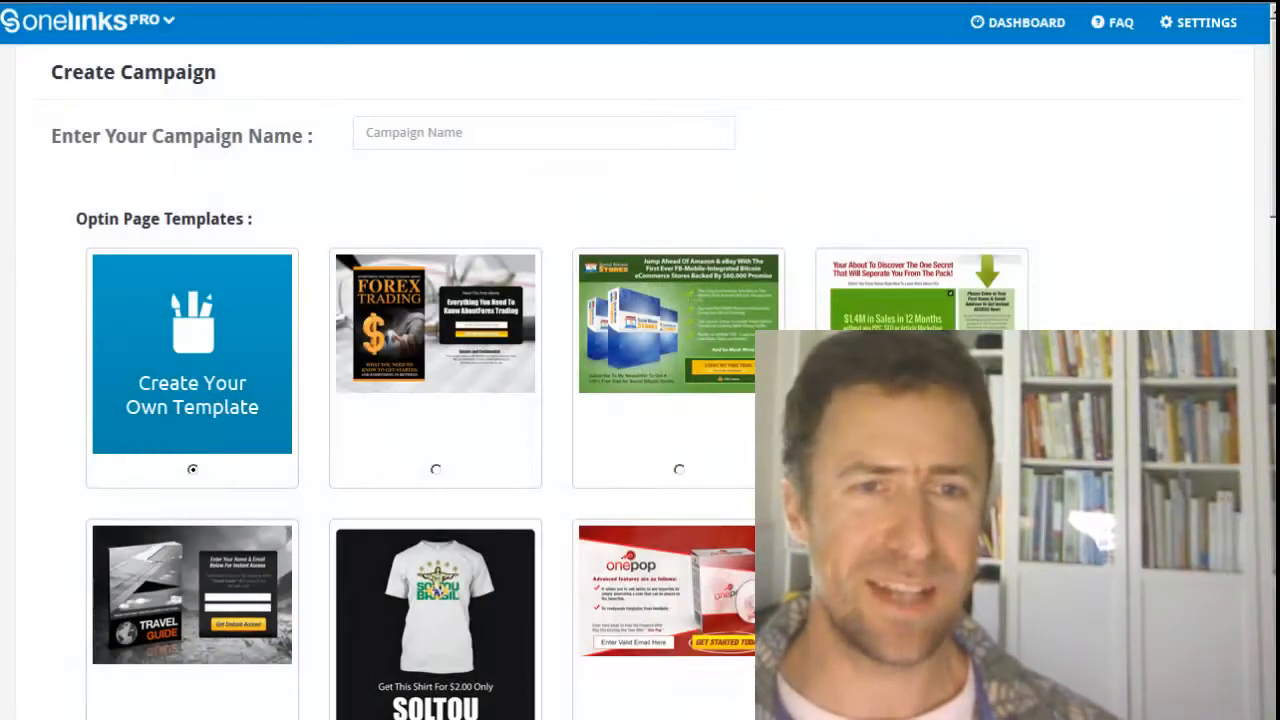
{"action": "scroll", "coordinate": [363, 463], "scroll_direction": "down", "scroll_amount": 3}
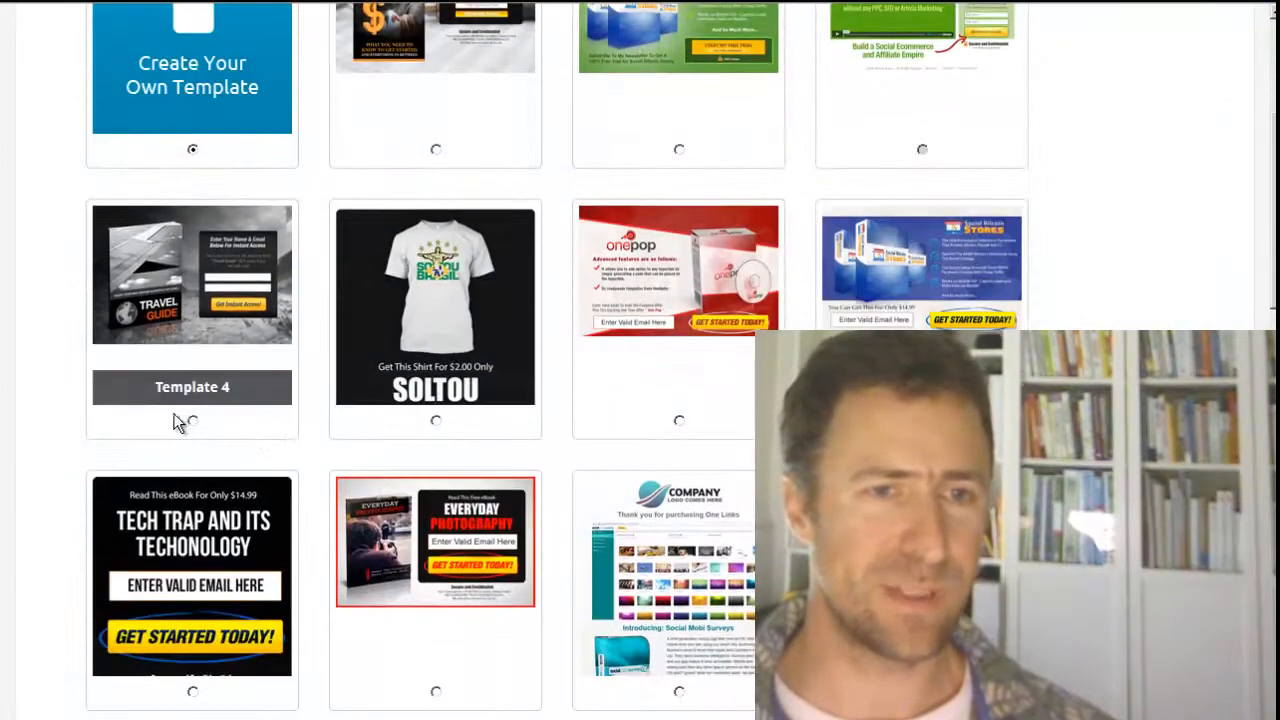
{"action": "scroll", "coordinate": [230, 320], "scroll_direction": "up", "scroll_amount": 3}
{"action": "left_click", "coordinate": [410, 133]}
{"action": "type", "text": "test campa"}
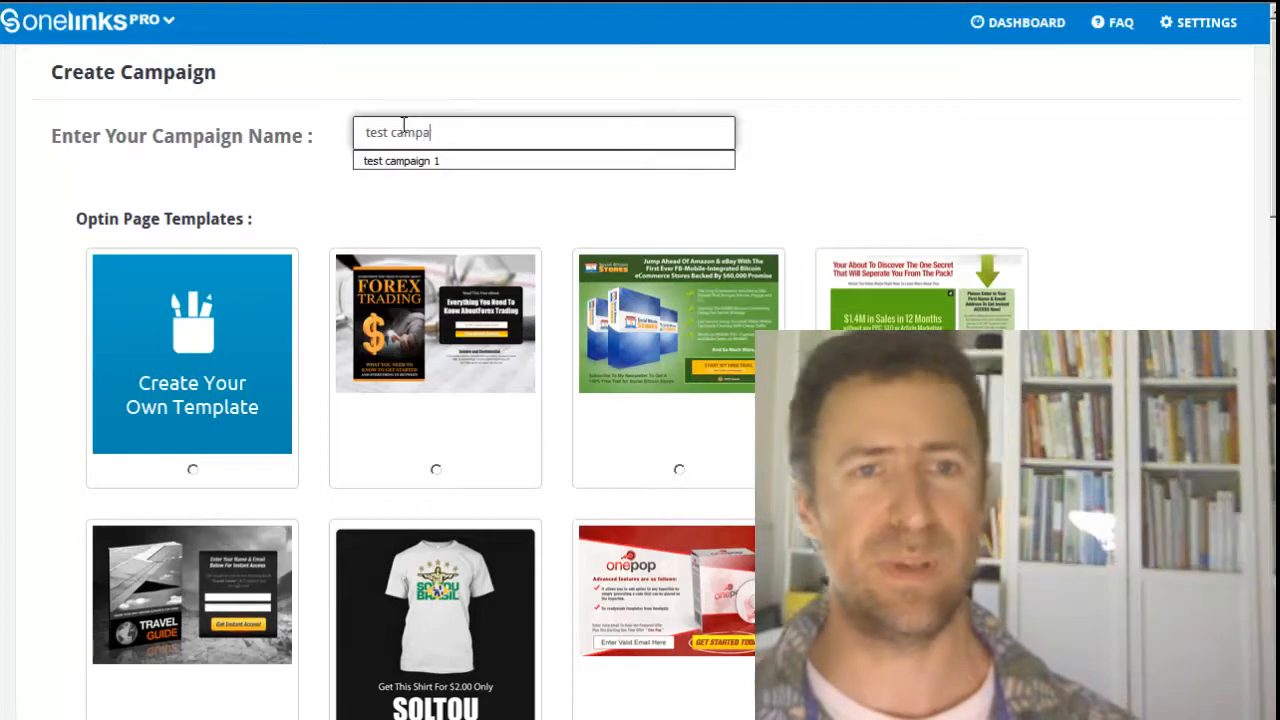
{"action": "type", "text": "ign 2"}
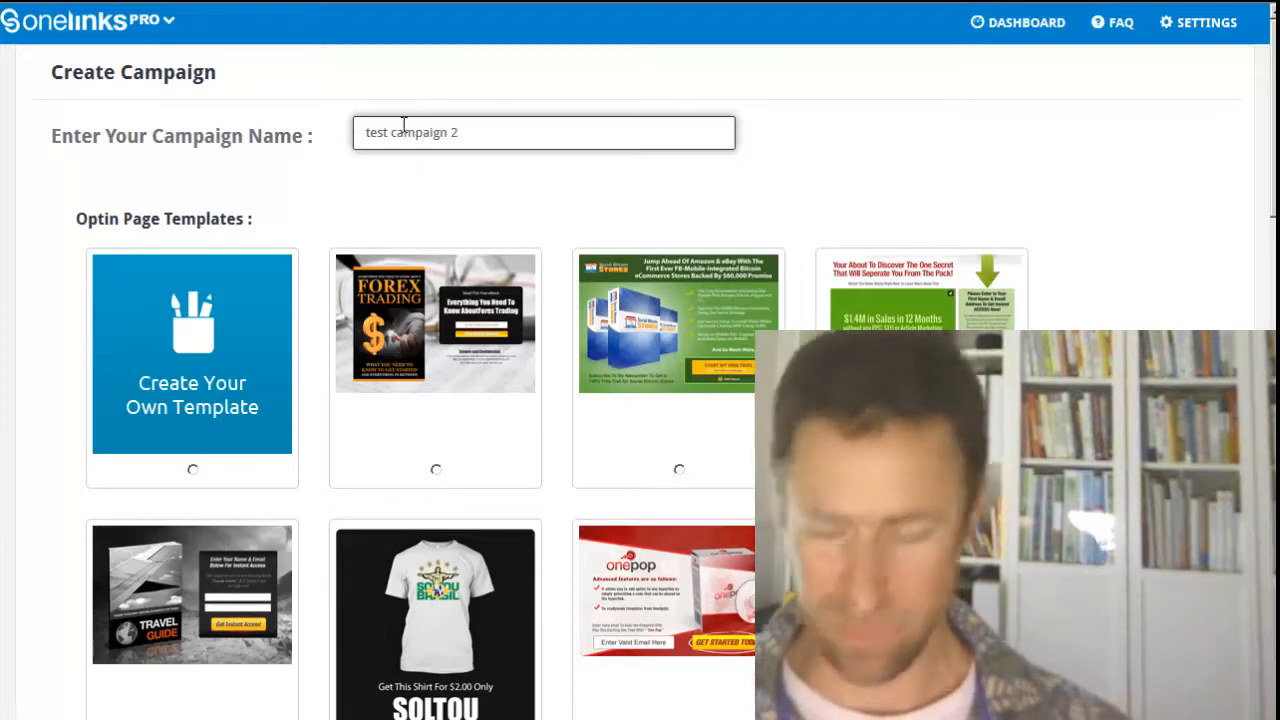
{"action": "key", "text": "Return"}
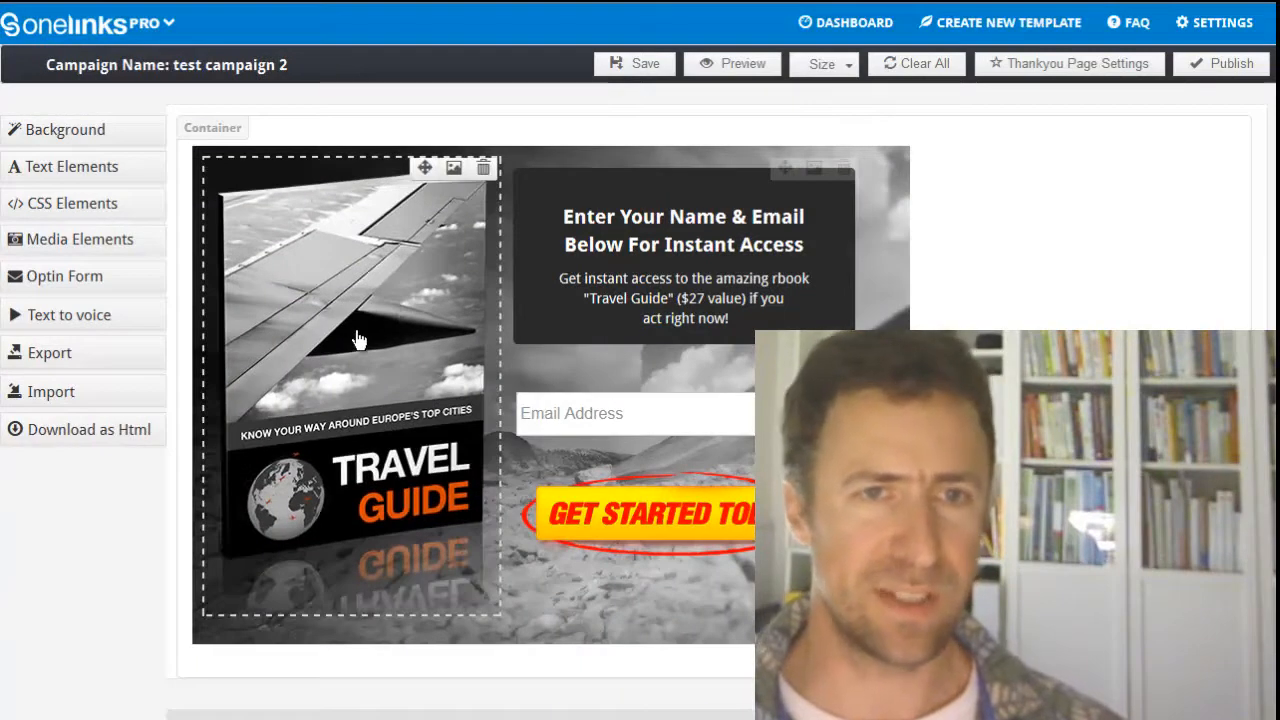
Step: Replace the Travel Guide book image with the Make Money Online book from the image library
{"action": "left_click", "coordinate": [453, 168]}
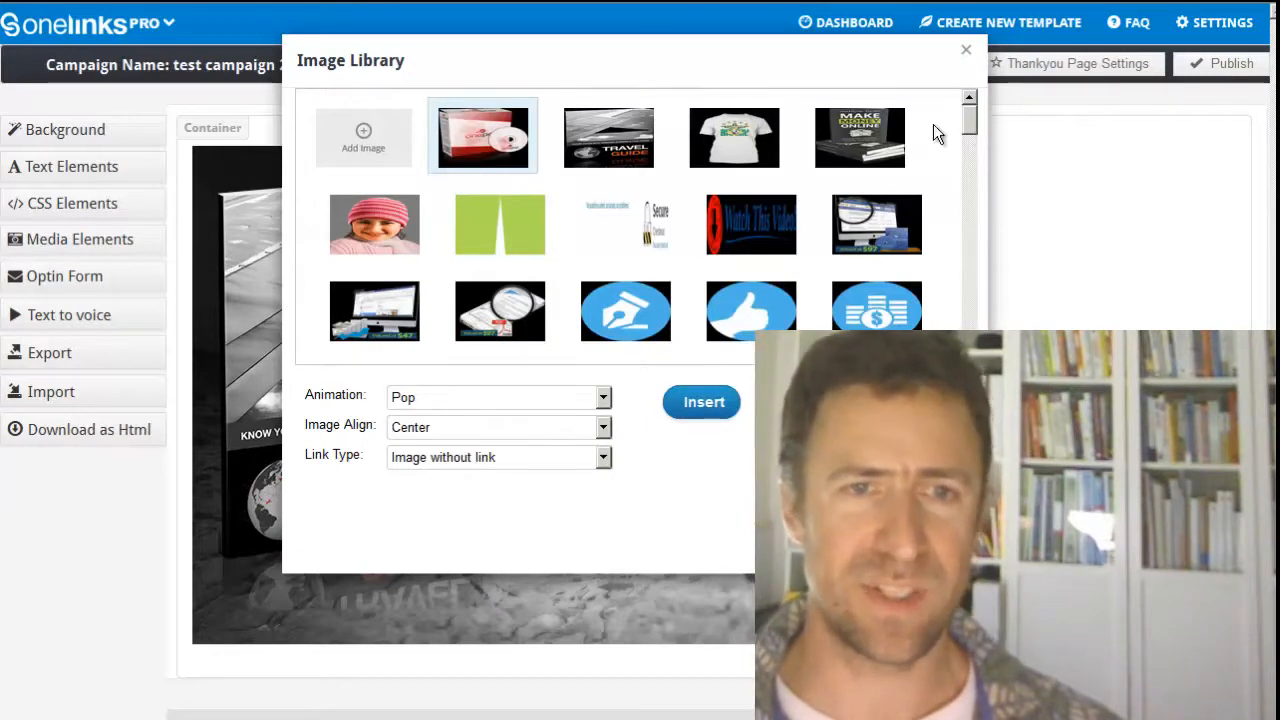
{"action": "left_click", "coordinate": [860, 137]}
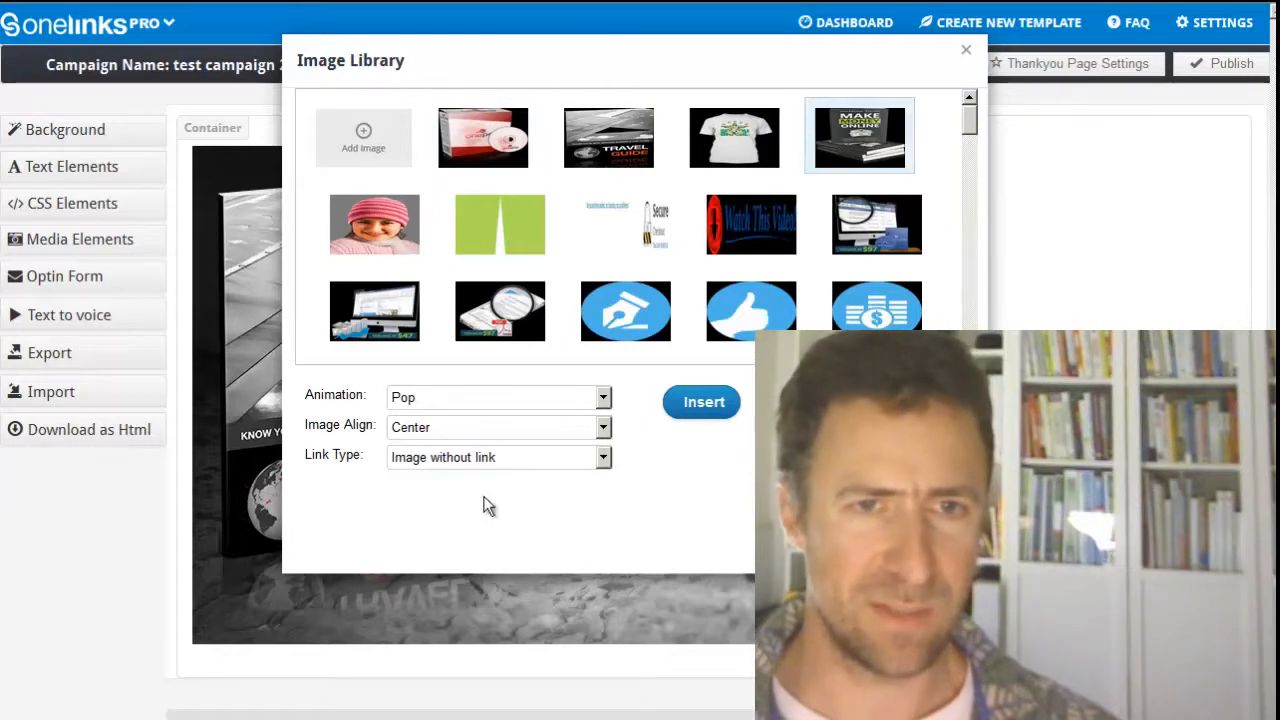
{"action": "left_click", "coordinate": [712, 404]}
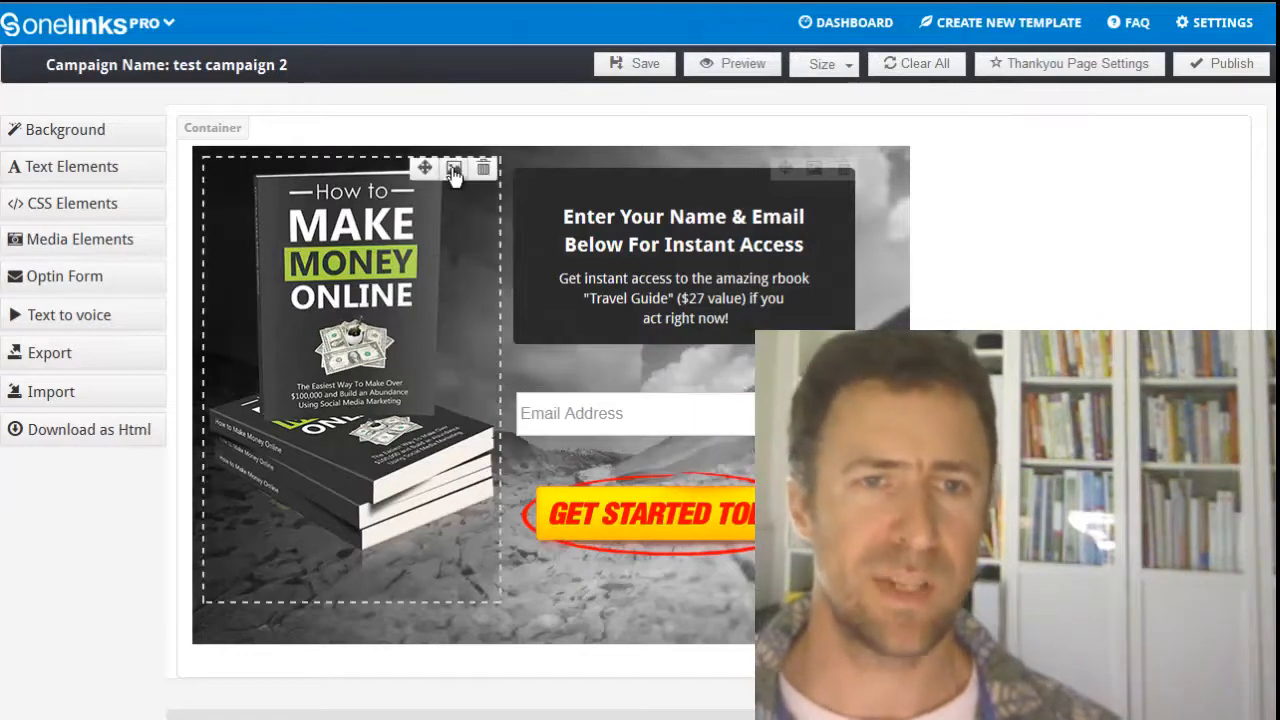
Step: Swap the Make Money Online image back to the Travel Guide book from the image library
{"action": "left_click", "coordinate": [452, 170]}
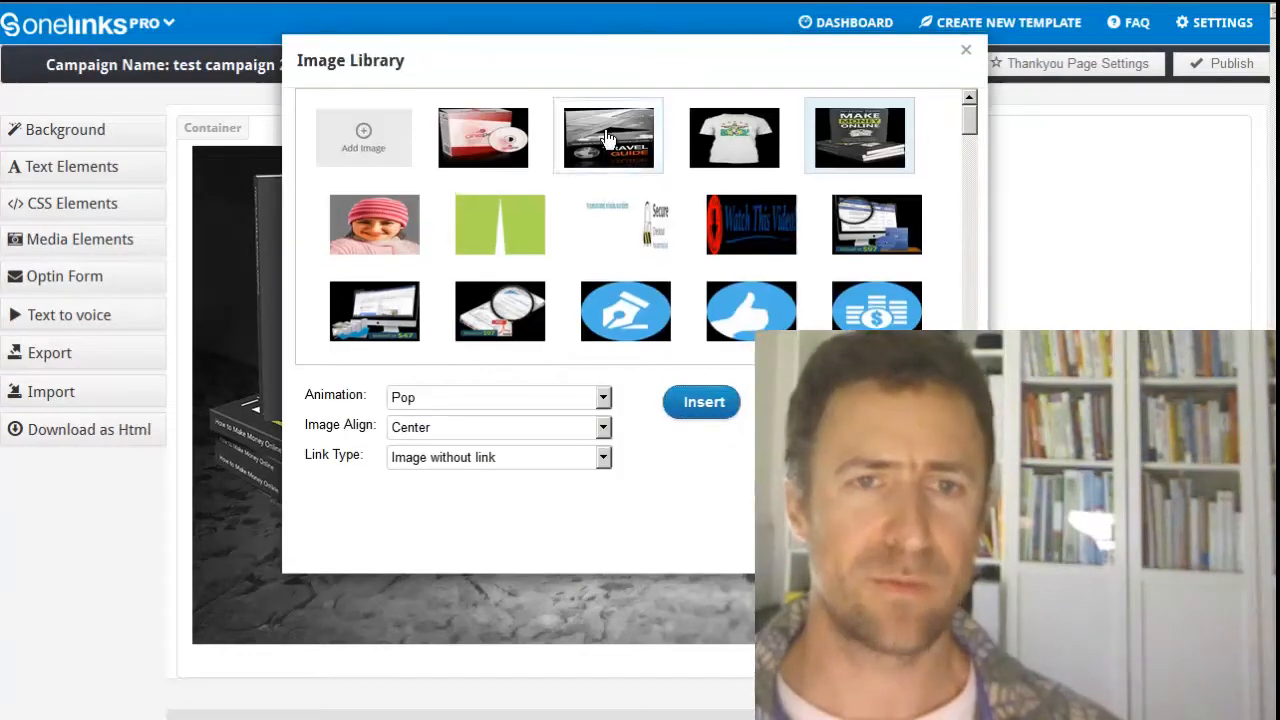
{"action": "left_click", "coordinate": [604, 140]}
{"action": "left_click", "coordinate": [702, 402]}
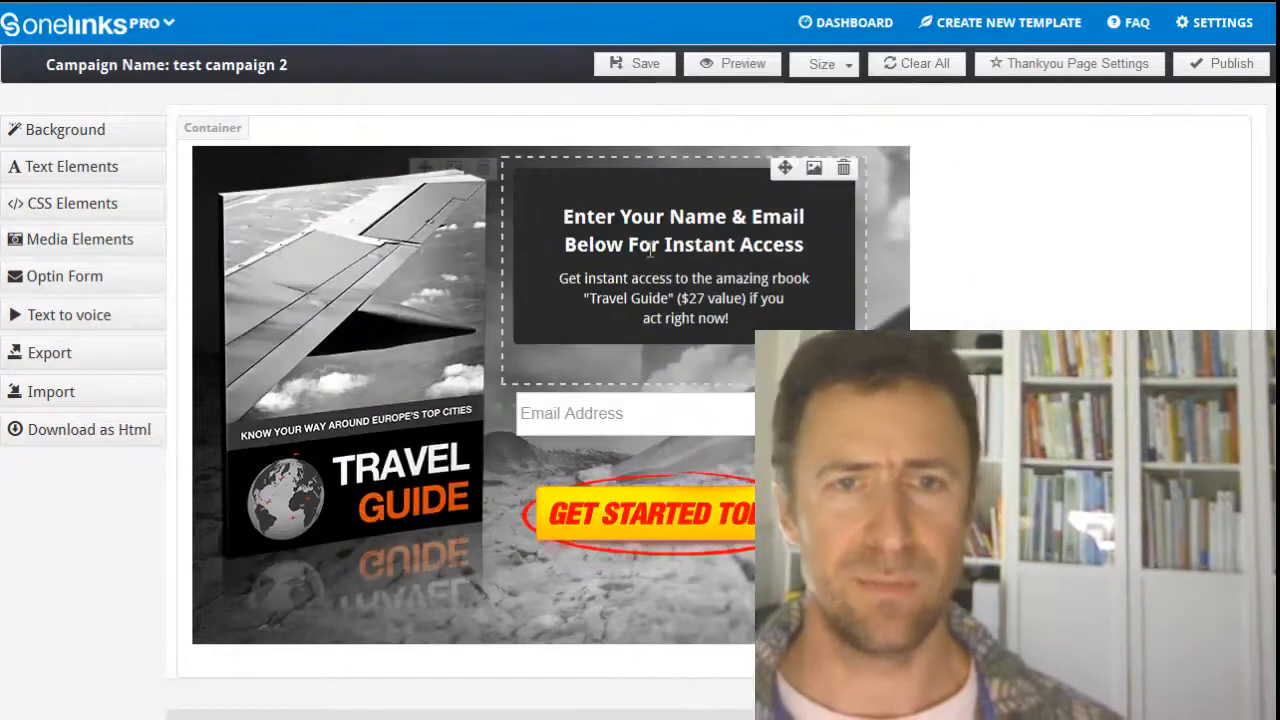
Step: Replace the headline above the email field with "This is a really cool headline"
{"action": "left_click", "coordinate": [580, 215]}
{"action": "left_click_drag", "start_coordinate": [565, 217], "coordinate": [922, 245]}
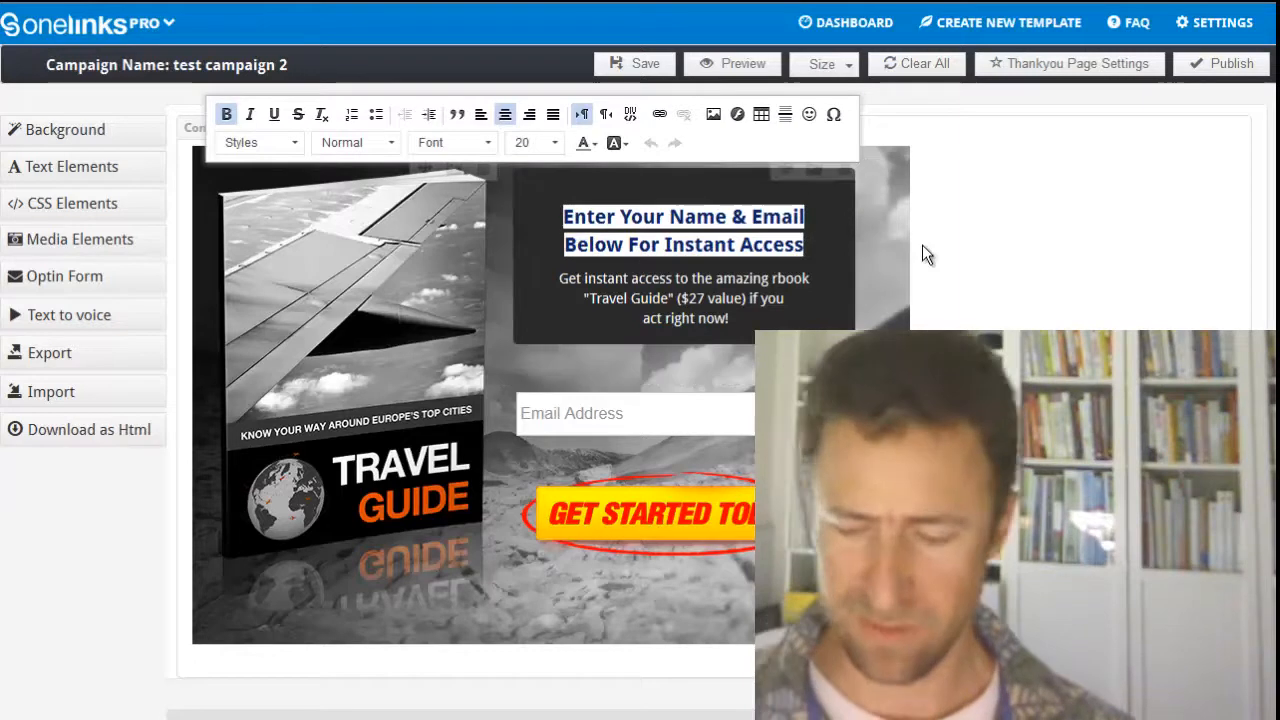
{"action": "type", "text": "This is a rea"}
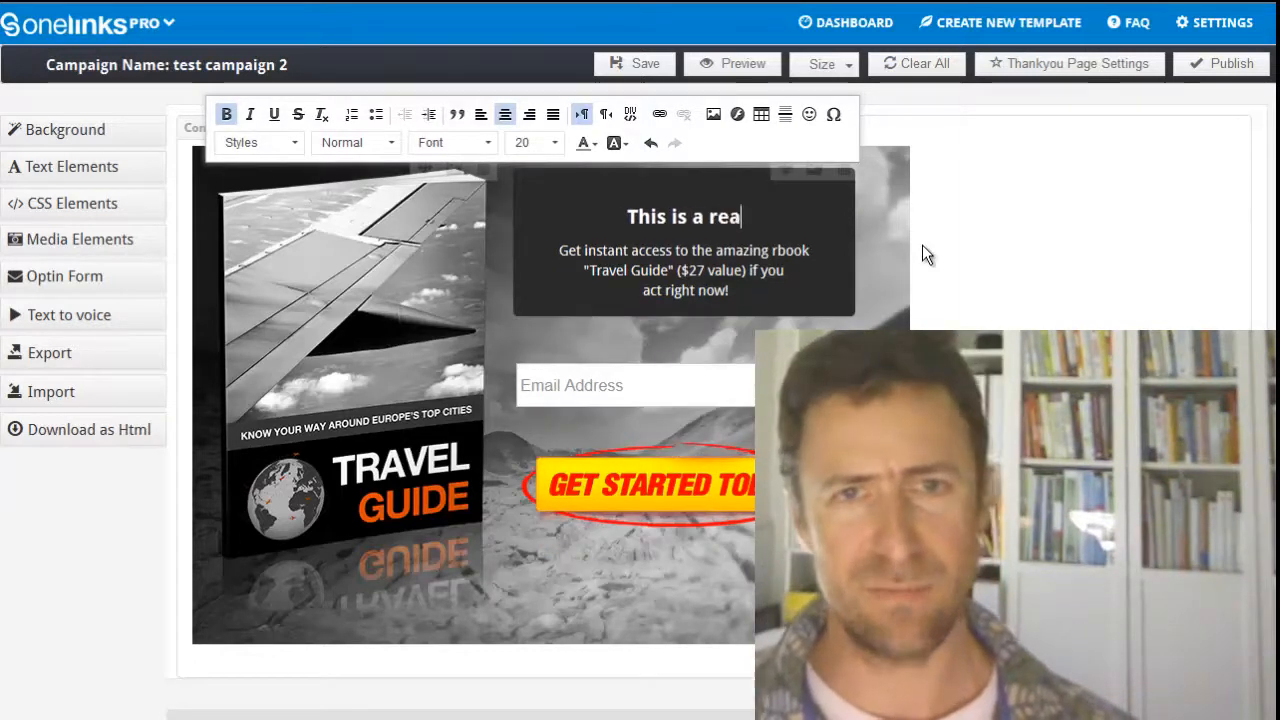
{"action": "type", "text": "lly cool"}
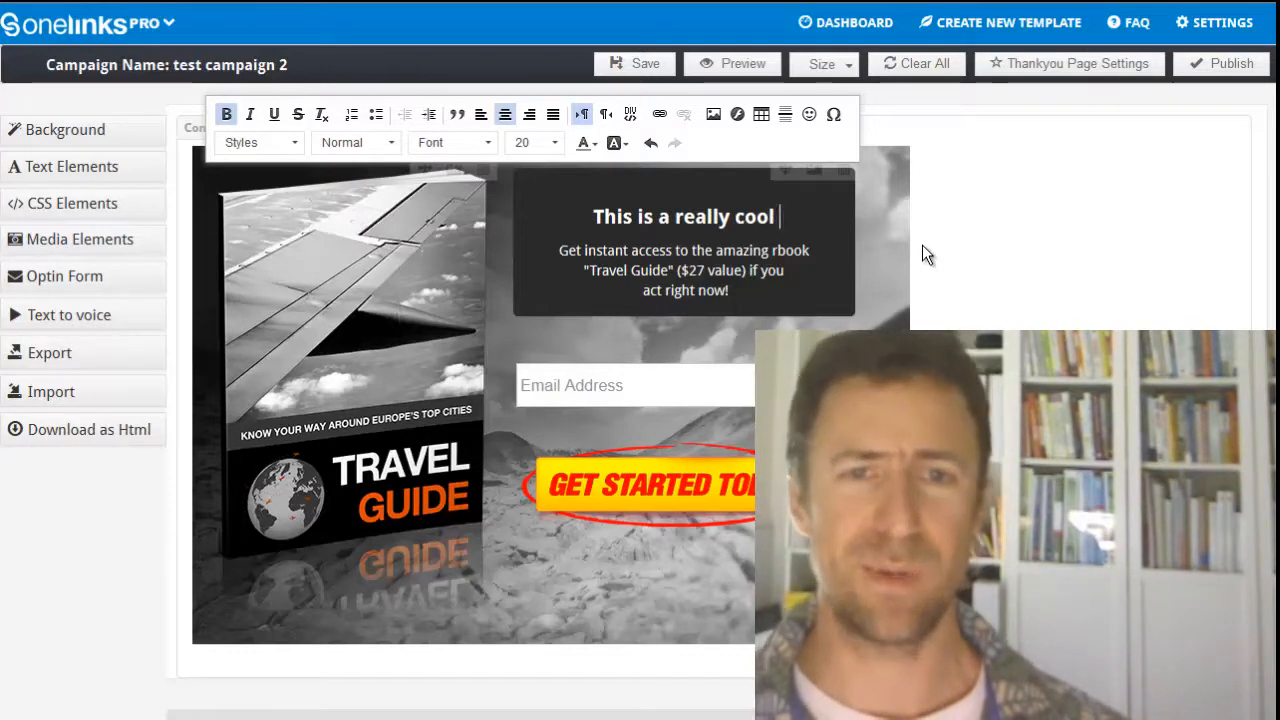
{"action": "type", "text": " hea"}
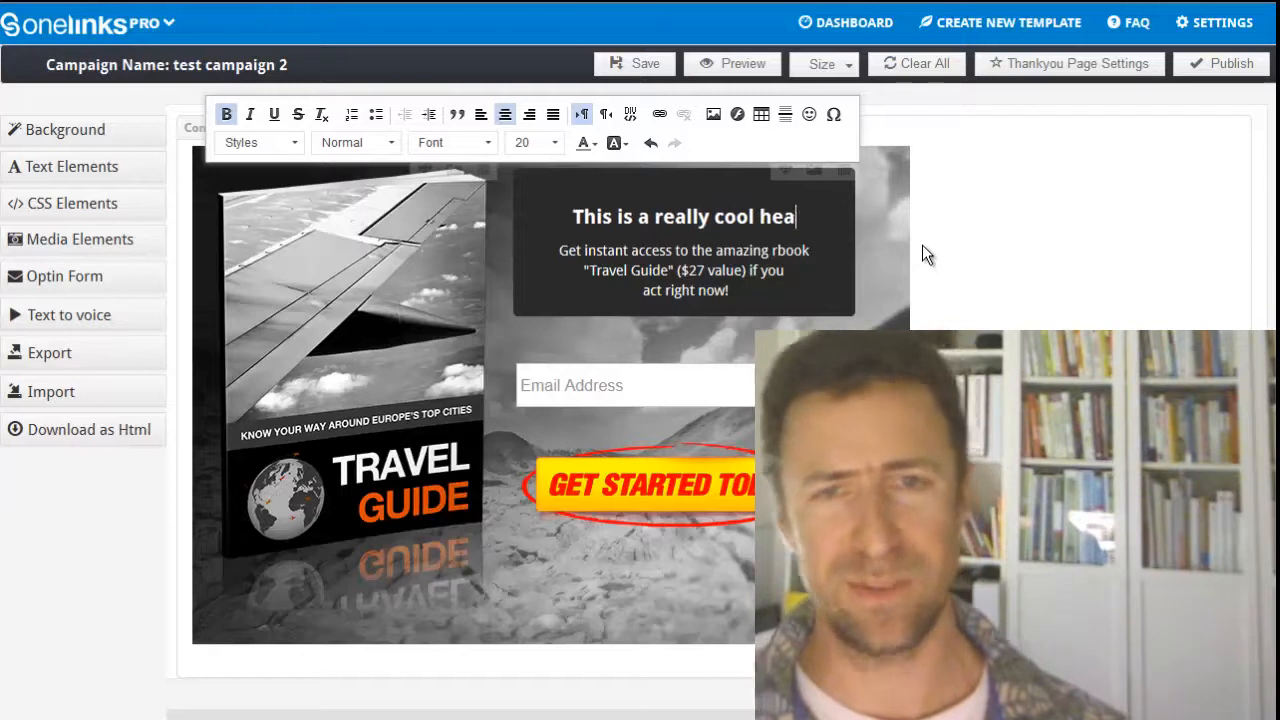
{"action": "type", "text": "dline"}
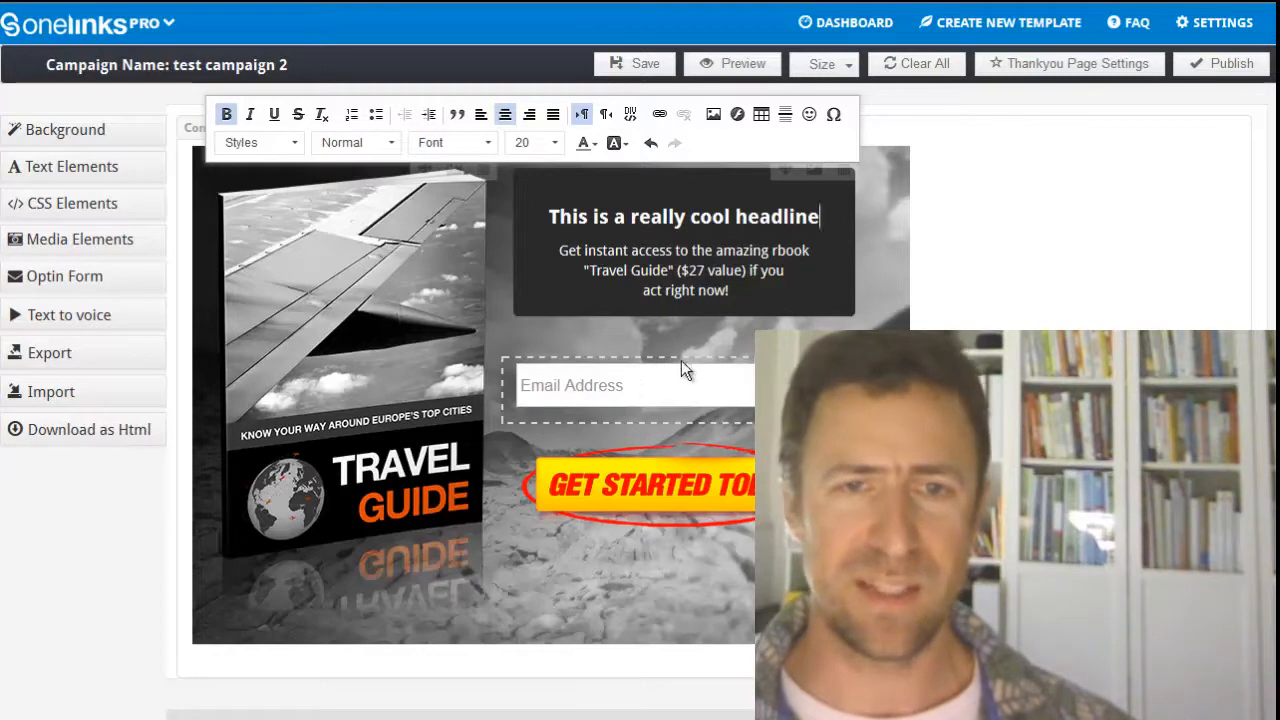
Step: Set the email address textbox's solid background color to light red #ffa8a8 and apply it
{"action": "left_click", "coordinate": [815, 368]}
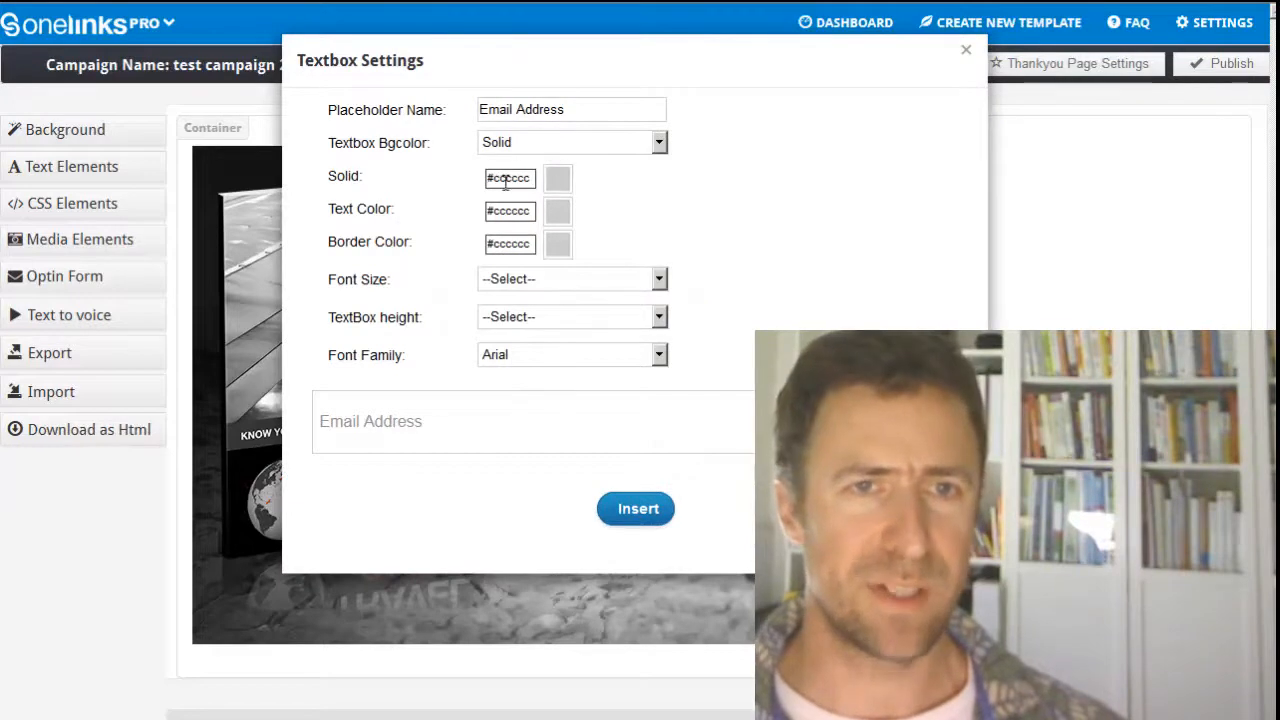
{"action": "left_click", "coordinate": [559, 180]}
{"action": "left_click", "coordinate": [537, 197]}
{"action": "left_click", "coordinate": [531, 191]}
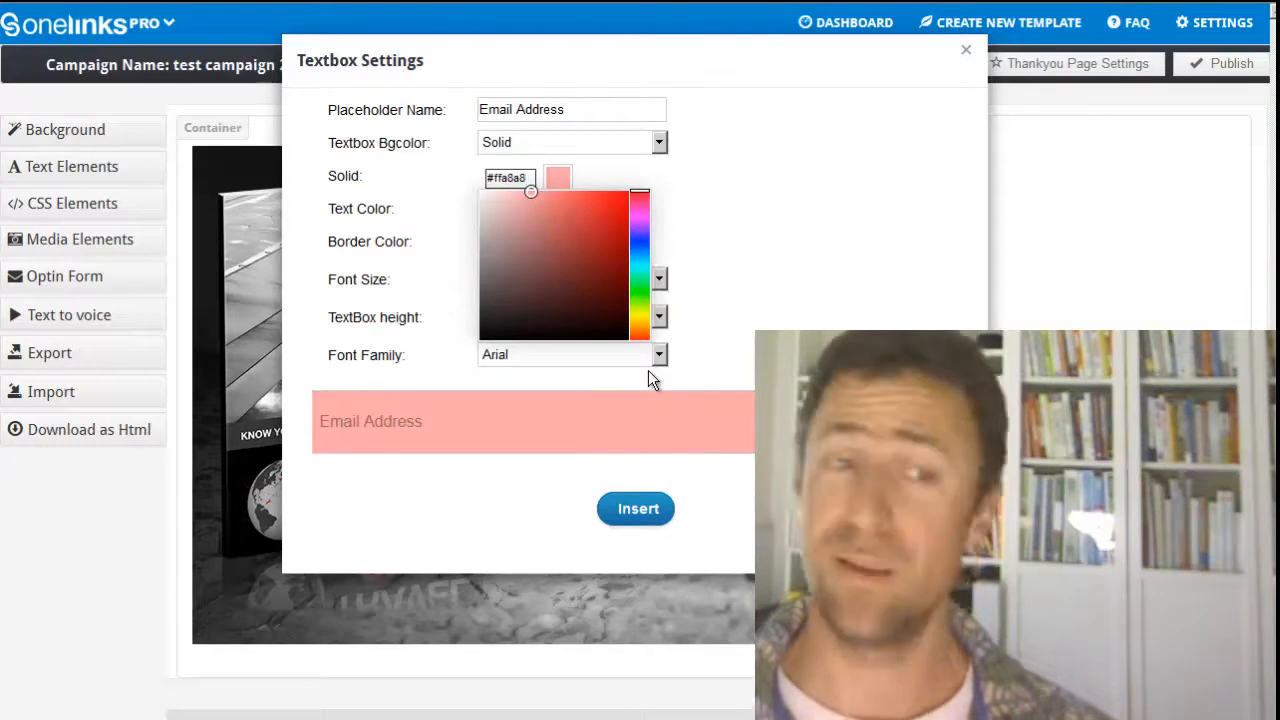
{"action": "left_click", "coordinate": [638, 511]}
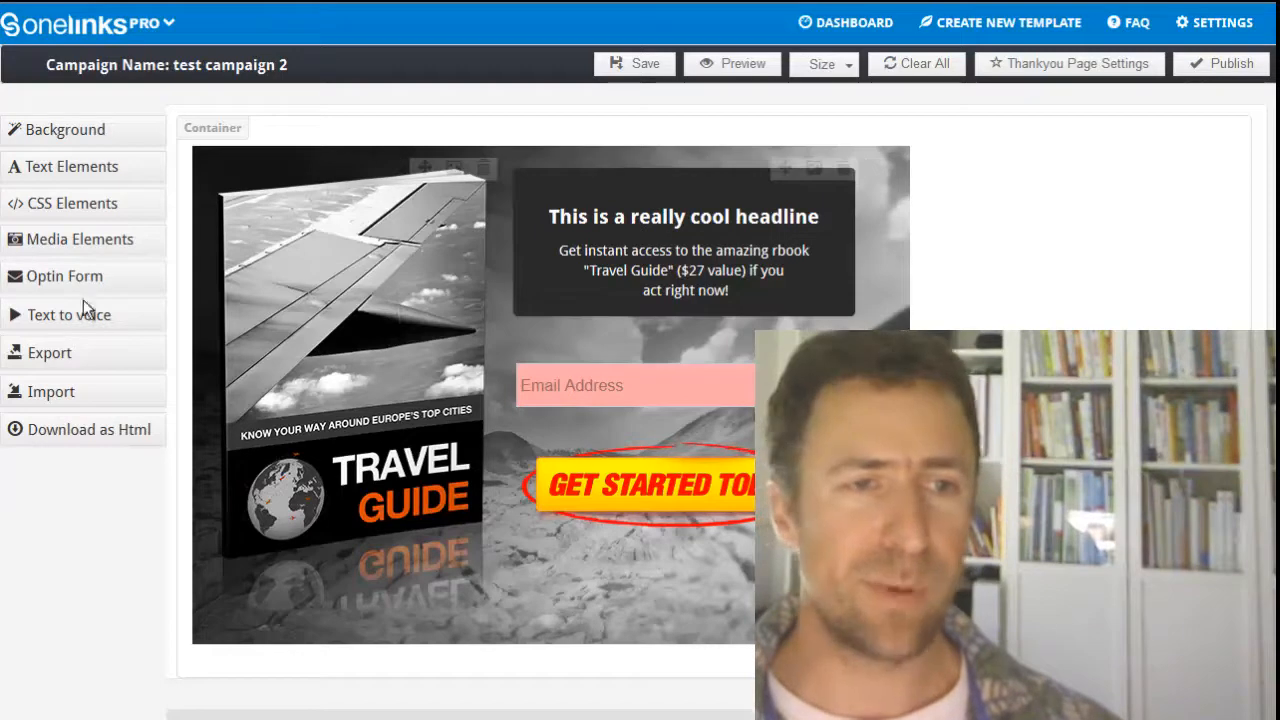
Step: Examine the text-to-voice settings, including the "Read from my Mp3 file" option, and close them without saving
{"action": "left_click", "coordinate": [42, 314]}
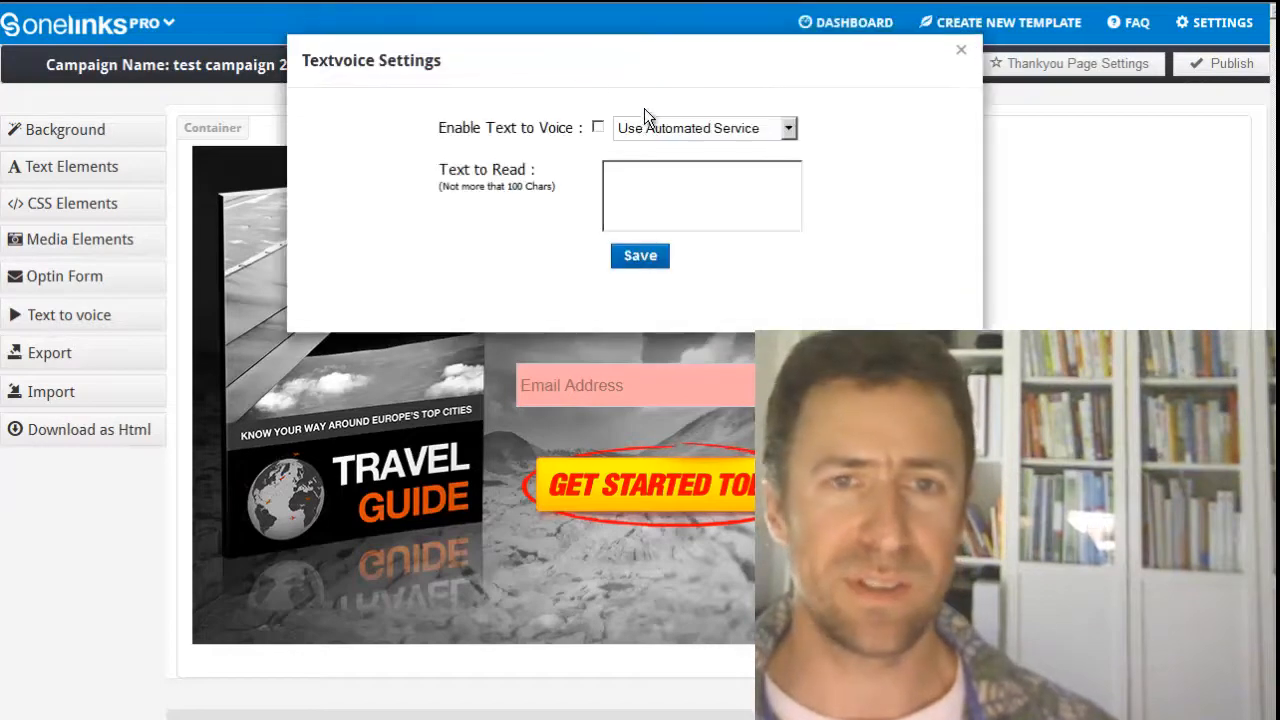
{"action": "left_click", "coordinate": [688, 125]}
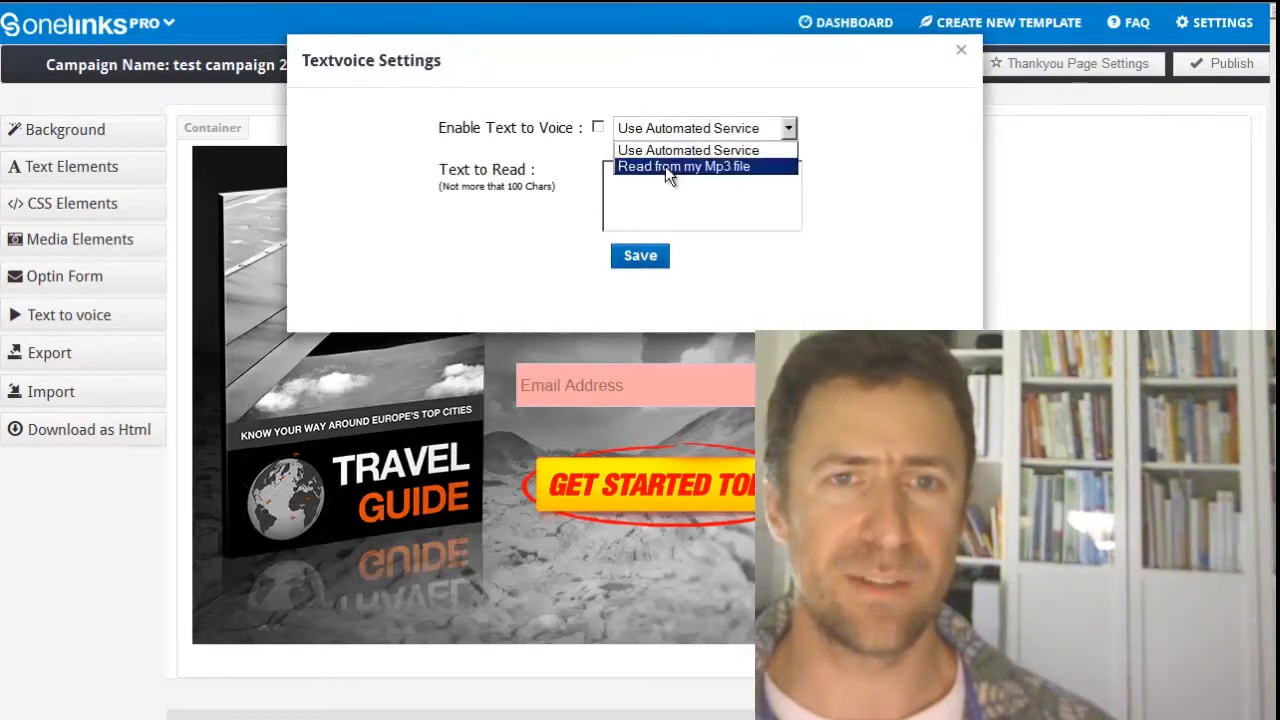
{"action": "left_click", "coordinate": [666, 166]}
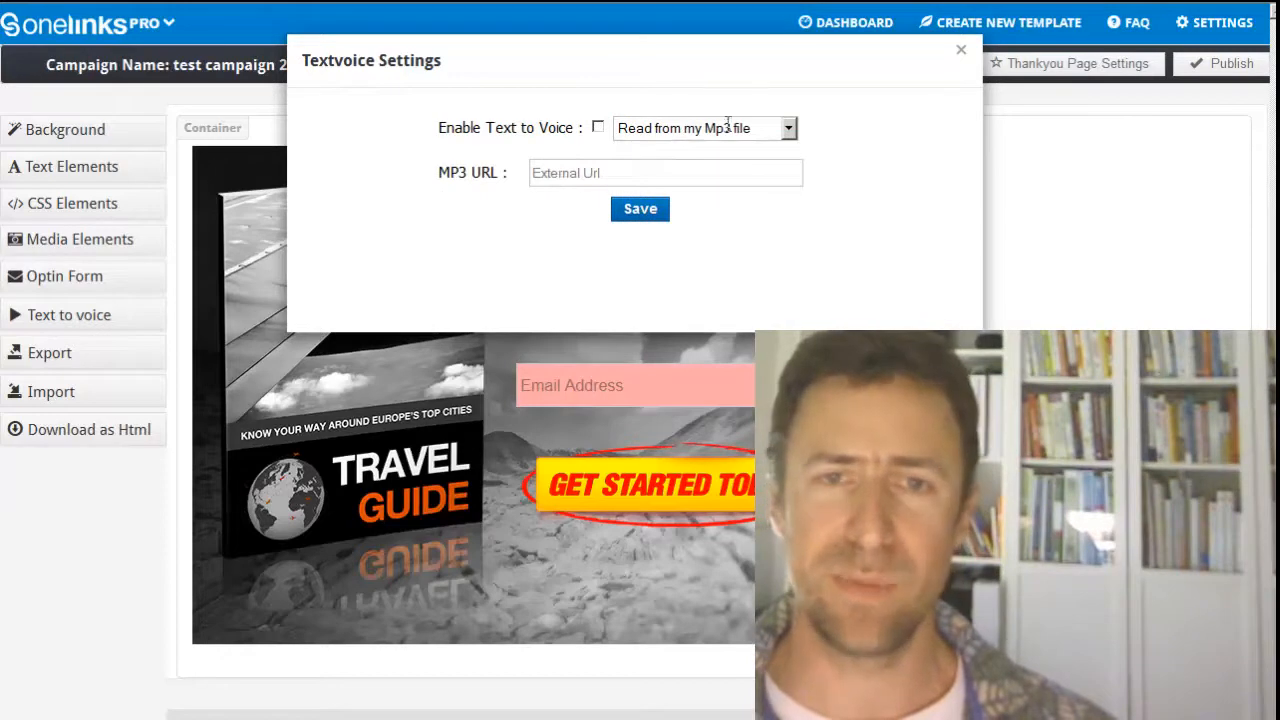
{"action": "left_click", "coordinate": [961, 50]}
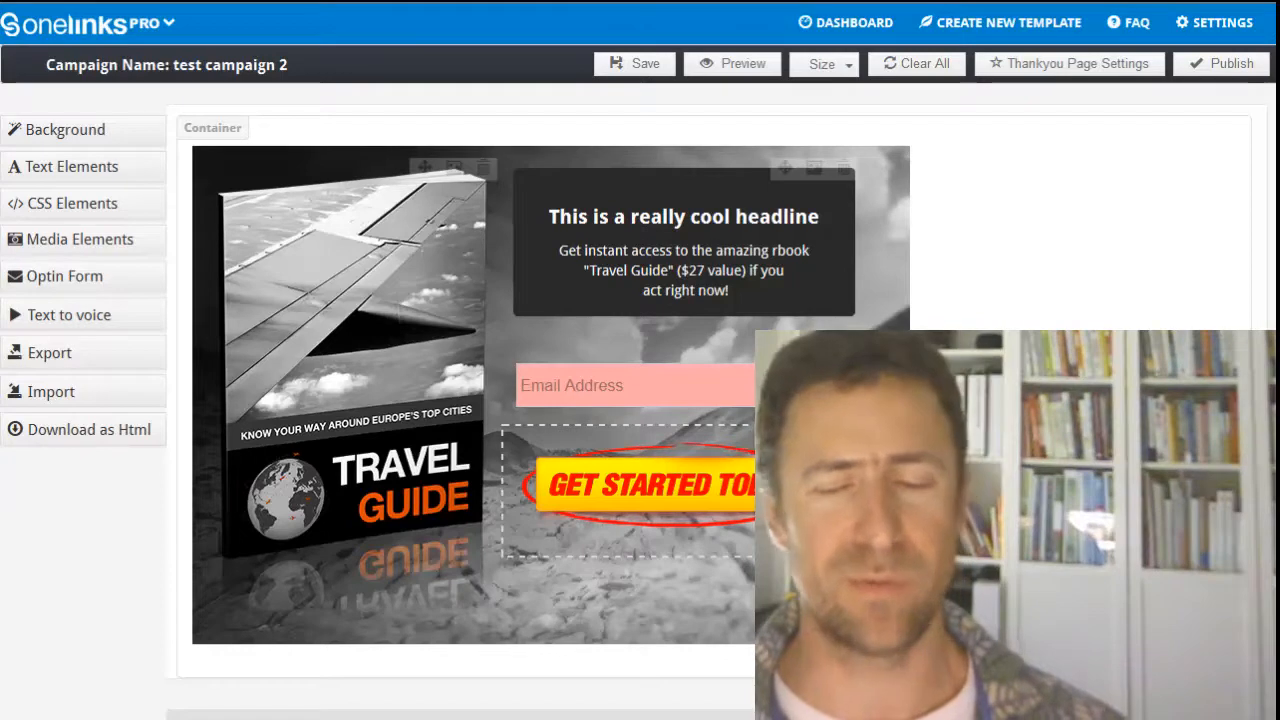
Step: Move the Get Started Today button above the email address field and save the campaign
{"action": "left_click_drag", "start_coordinate": [785, 437], "coordinate": [862, 341]}
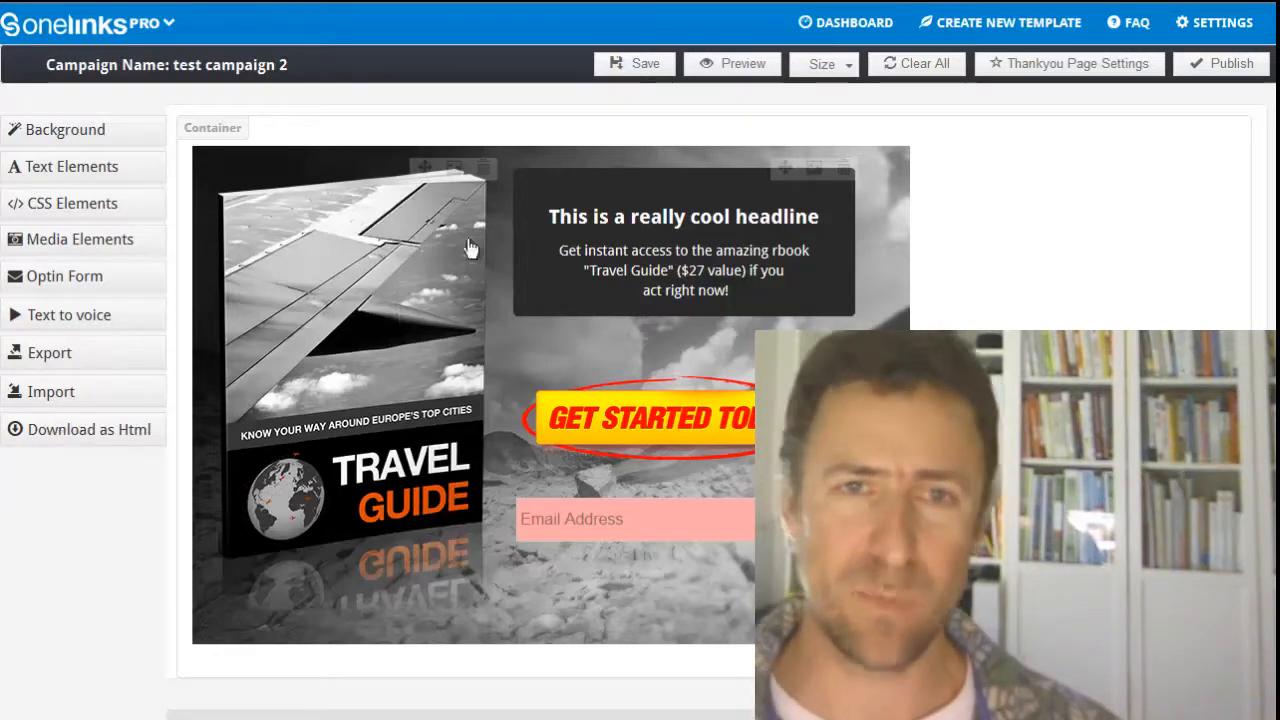
{"action": "left_click", "coordinate": [641, 64]}
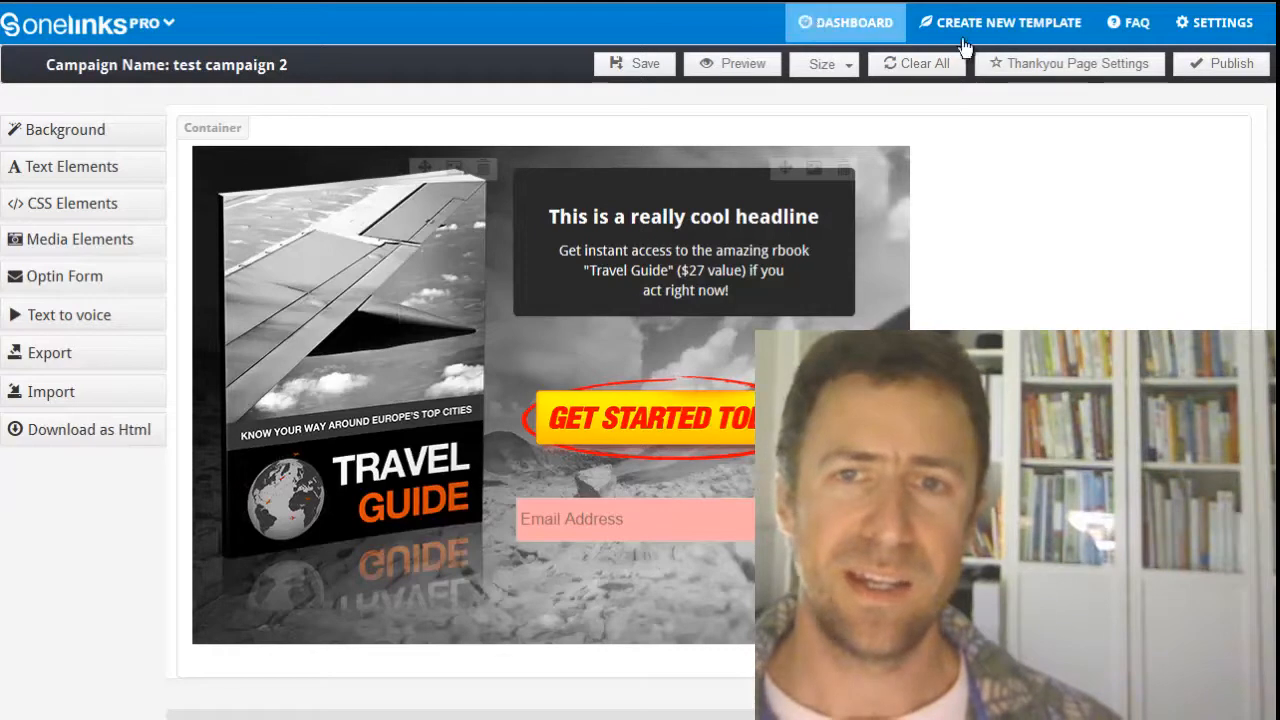
Step: Examine the page source options in the thank-you page settings and close them without saving
{"action": "left_click", "coordinate": [1095, 70]}
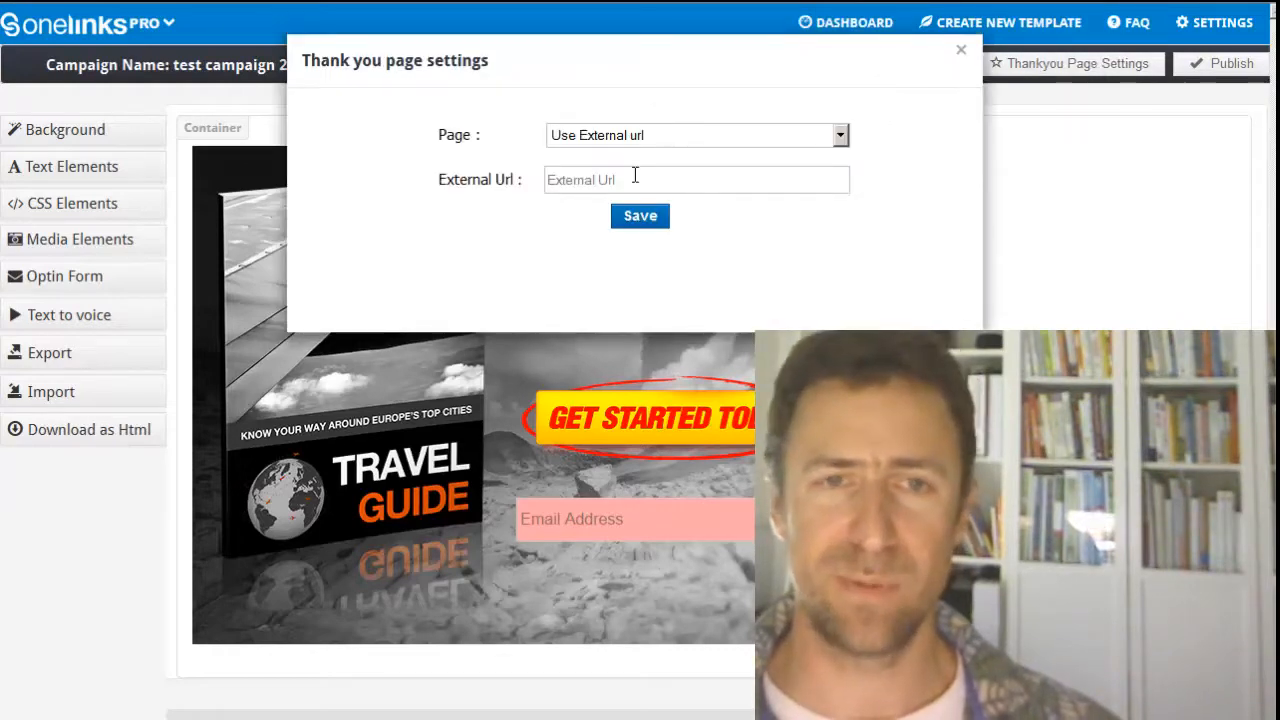
{"action": "left_click", "coordinate": [656, 137]}
{"action": "left_click", "coordinate": [636, 158]}
{"action": "left_click", "coordinate": [961, 50]}
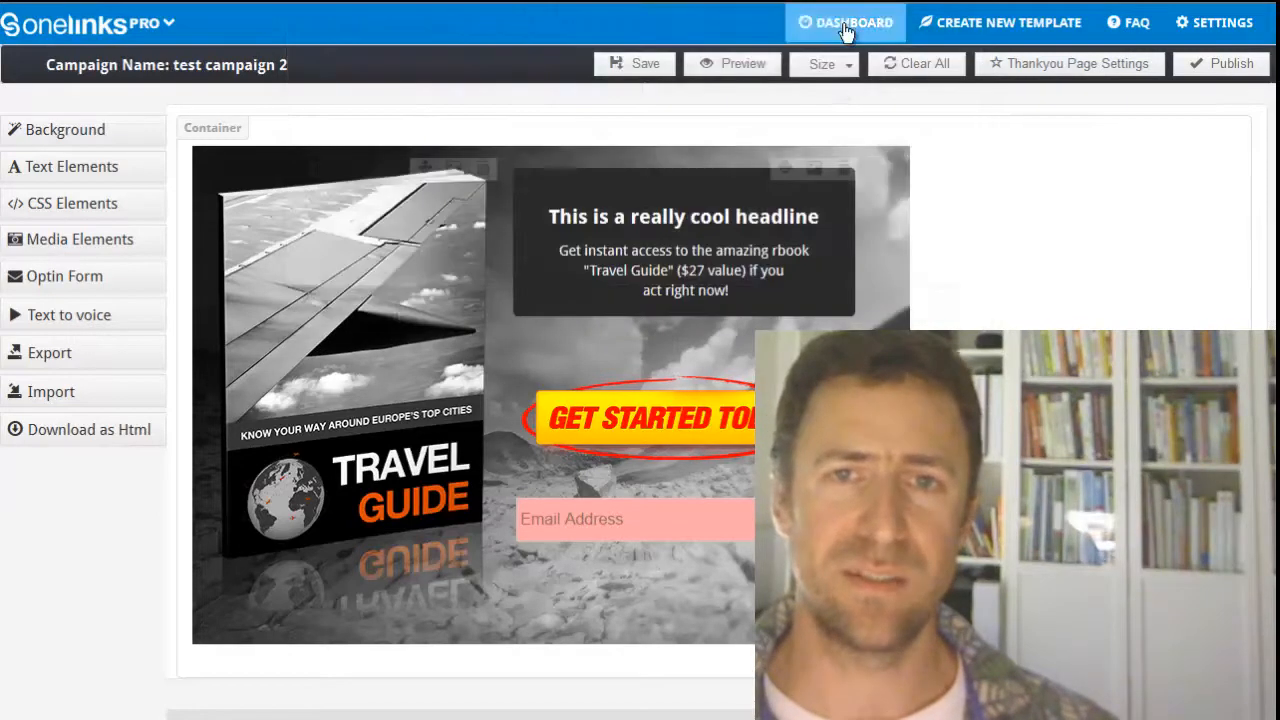
Step: Start another campaign from the dashboard and choose the "Thanks for Signing up!" thank-you page template
{"action": "left_click", "coordinate": [845, 25]}
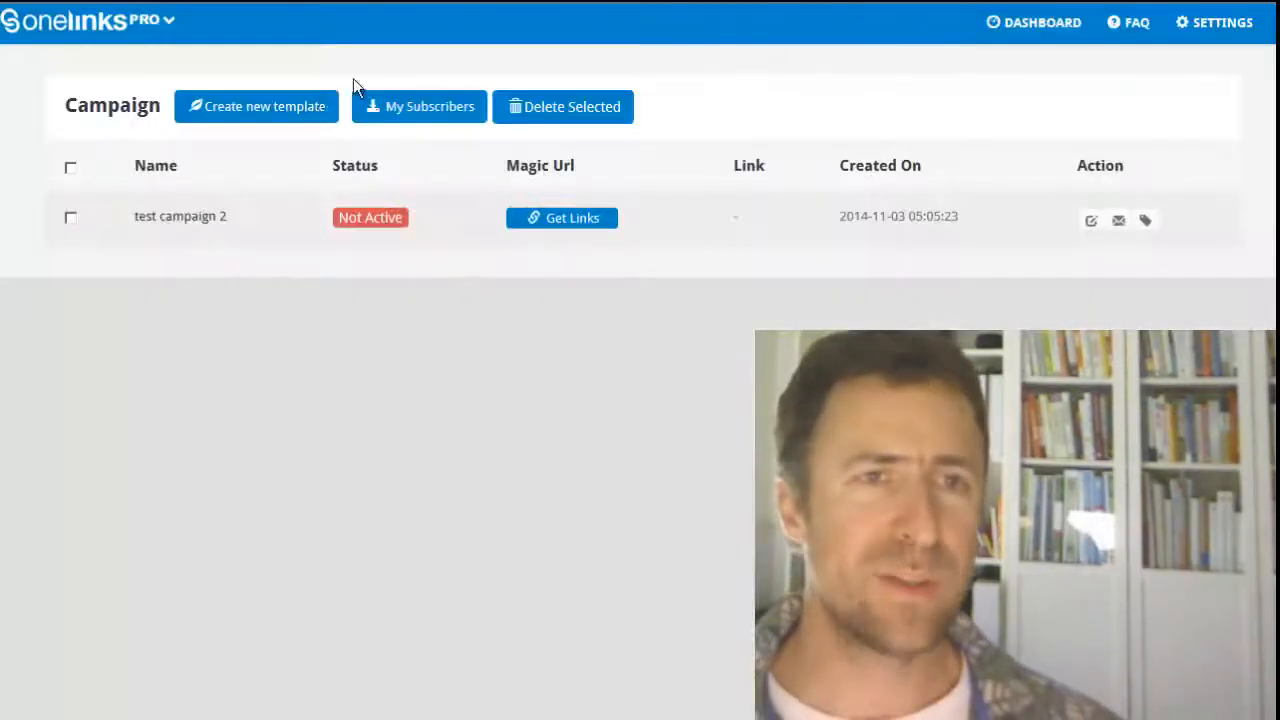
{"action": "left_click", "coordinate": [276, 110]}
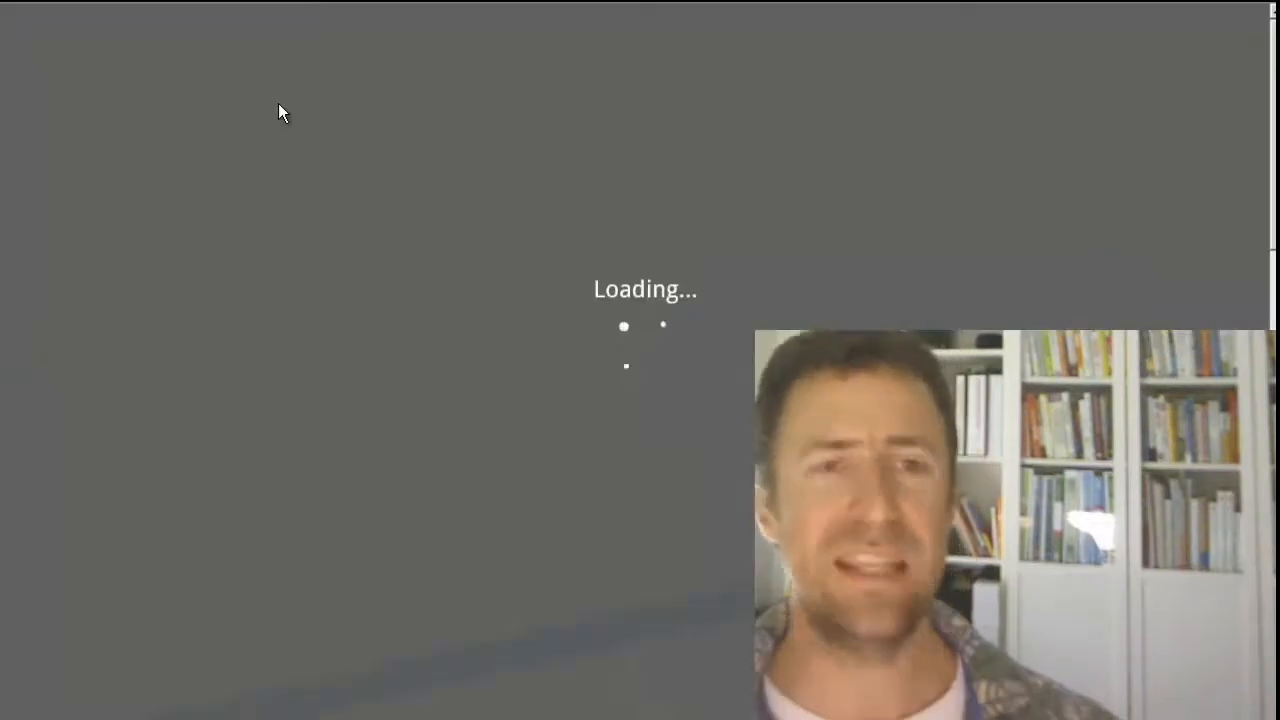
{"action": "scroll", "coordinate": [839, 311], "scroll_direction": "down", "scroll_amount": 15}
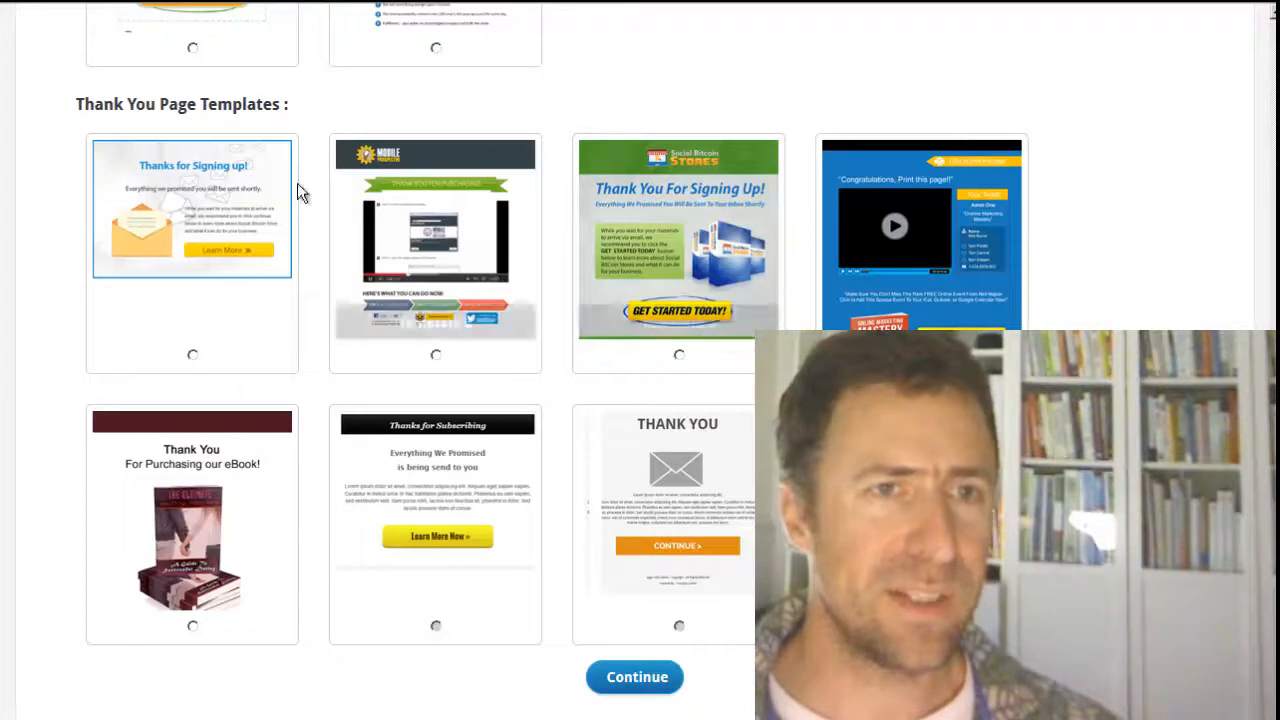
{"action": "left_click", "coordinate": [193, 357]}
Step: Name the new campaign "test campaign 2 typ" and open it in the page editor
{"action": "scroll", "coordinate": [1123, 200], "scroll_direction": "up", "scroll_amount": 3}
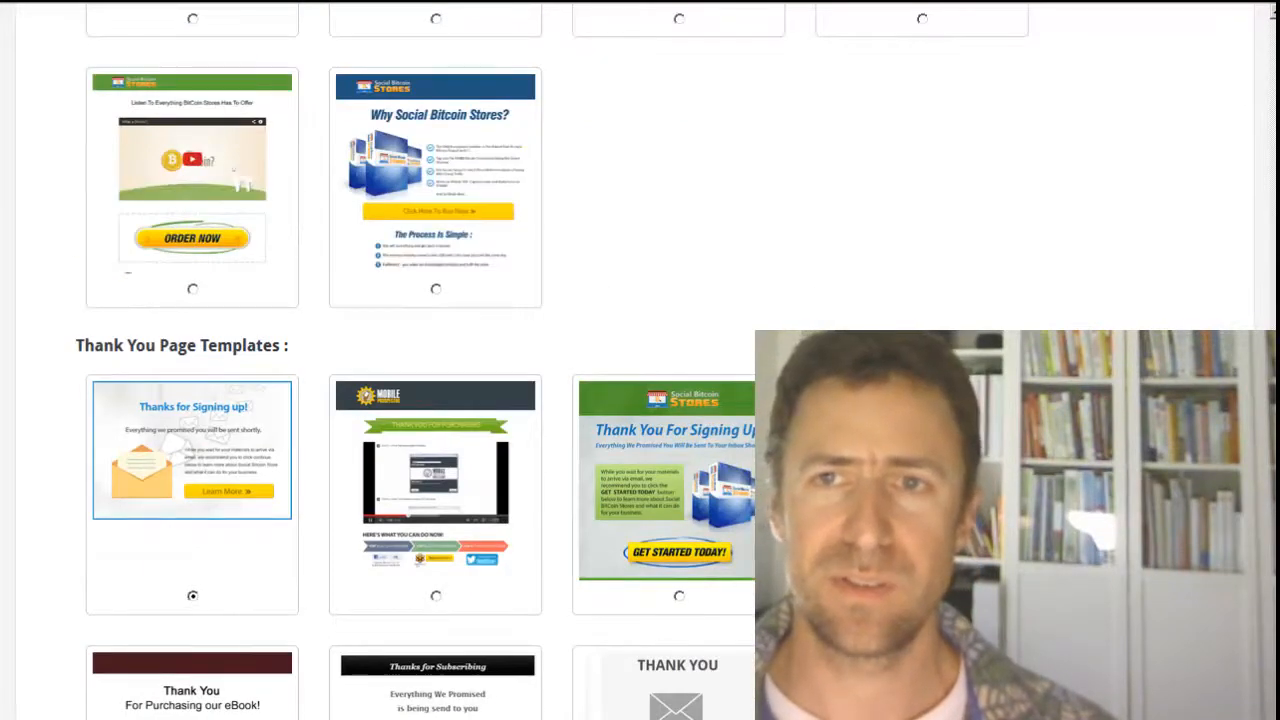
{"action": "scroll", "coordinate": [811, 134], "scroll_direction": "up", "scroll_amount": 10}
{"action": "left_click", "coordinate": [397, 131]}
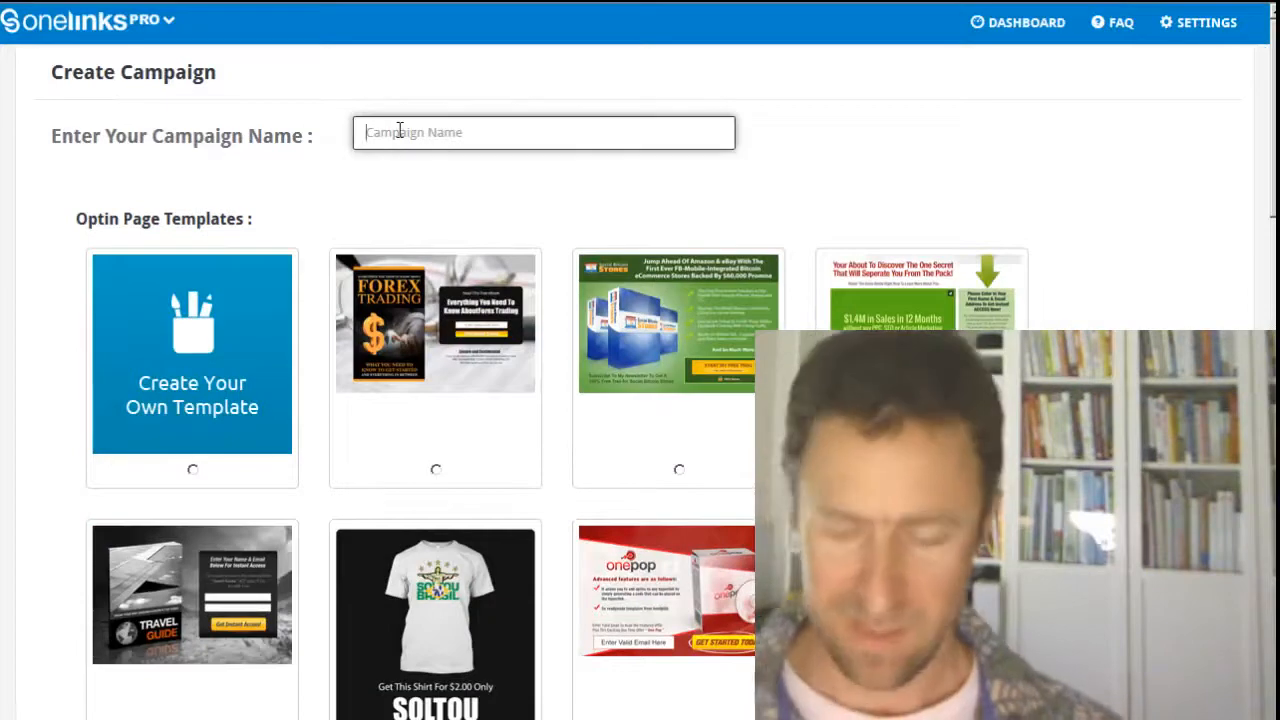
{"action": "type", "text": "test"}
{"action": "key", "text": "Down"}
{"action": "key", "text": "Down"}
{"action": "key", "text": "Up"}
{"action": "key", "text": "Up"}
{"action": "key", "text": "Escape"}
{"action": "type", "text": "campaig"}
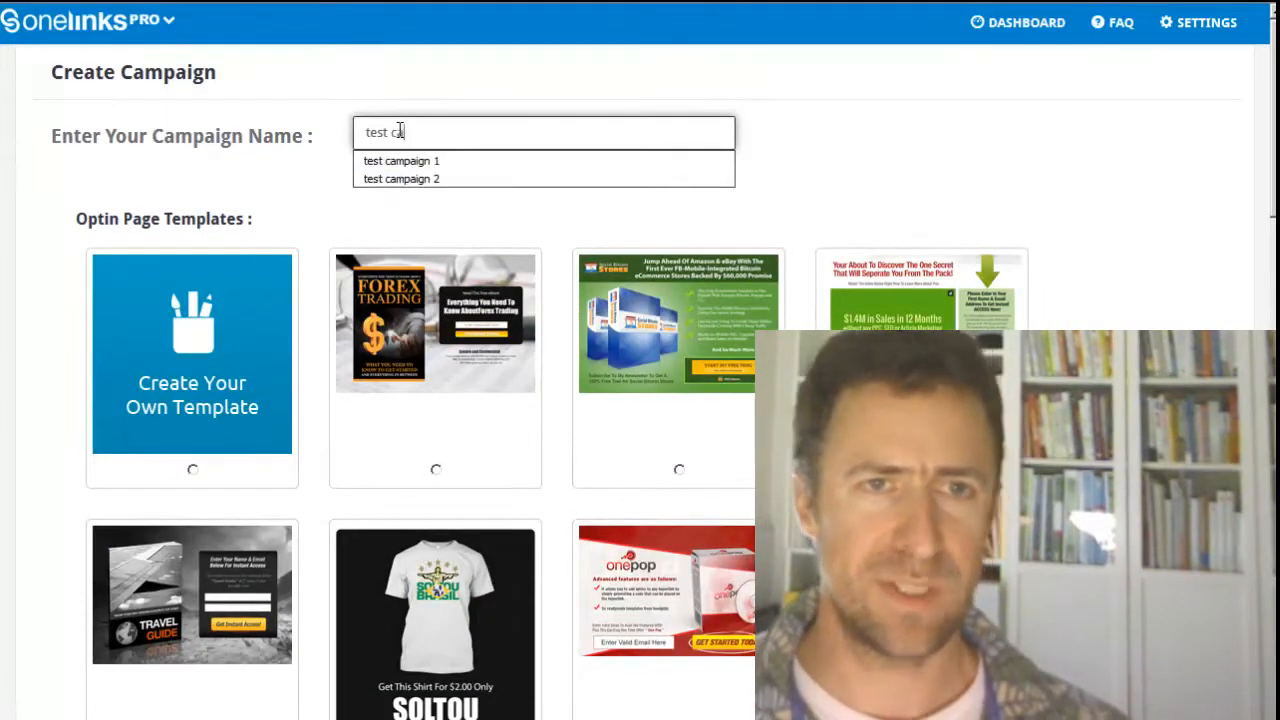
{"action": "type", "text": "n 2 ty"}
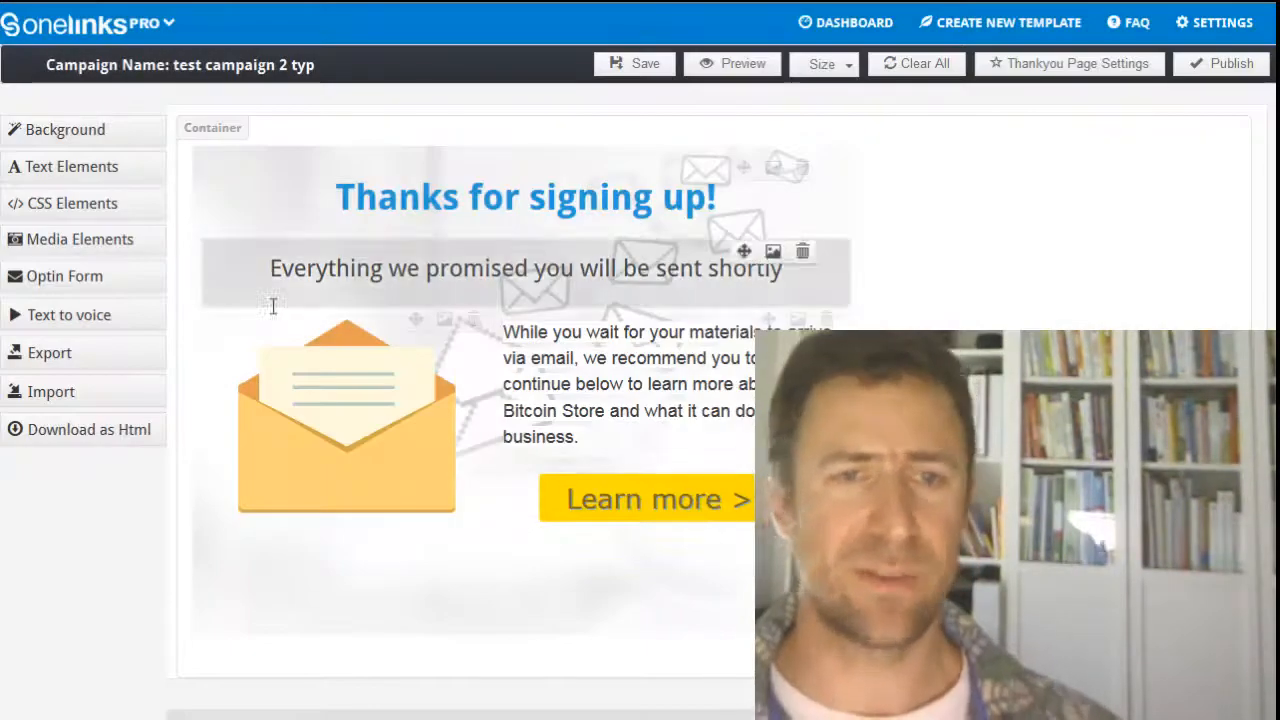
Step: Save the thank-you page campaign and return to the campaign list
{"action": "left_click", "coordinate": [645, 66]}
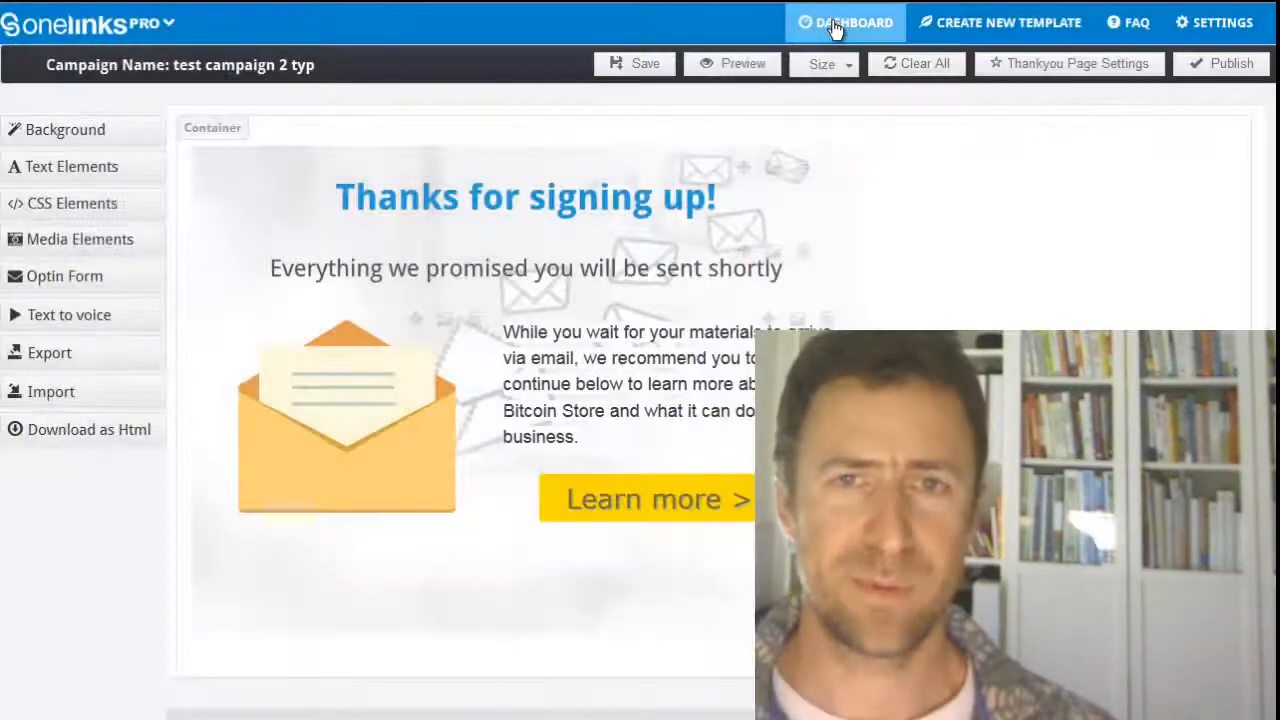
{"action": "left_click", "coordinate": [838, 26]}
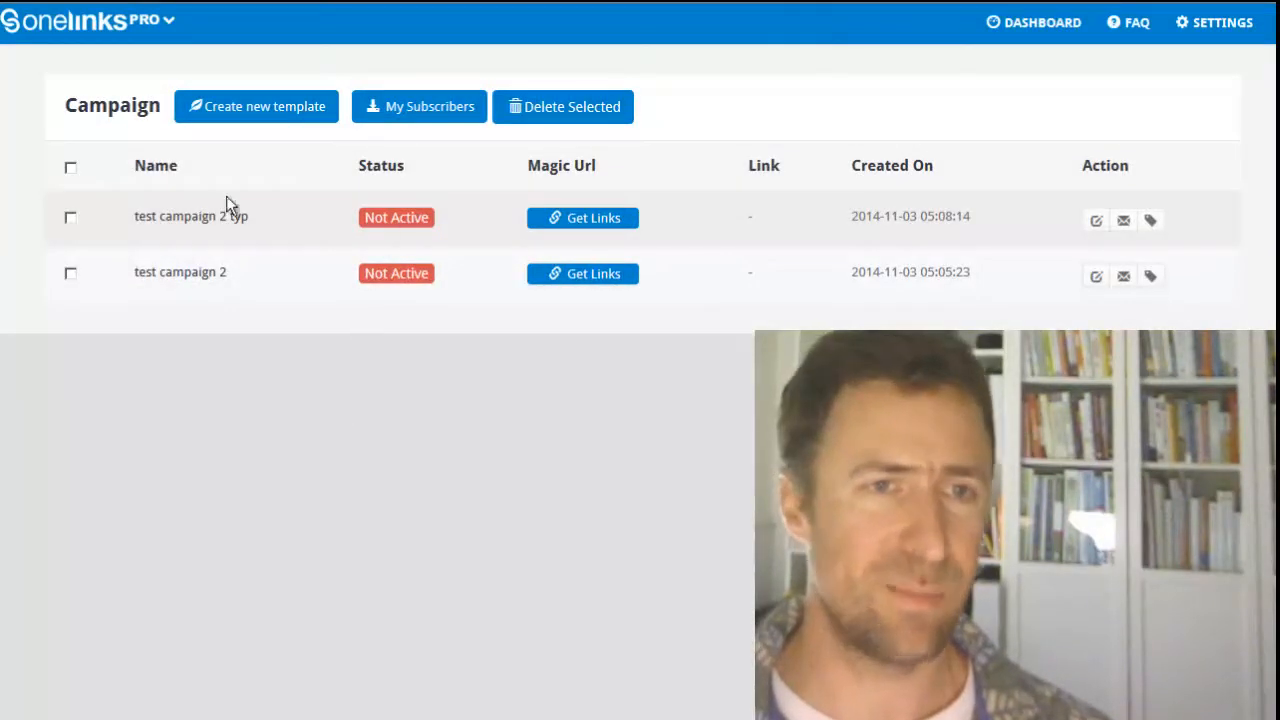
Step: Set test campaign 2's thank-you page to Use One Link Page with "test campaign 2 typ", save the setting and close the dialog
{"action": "left_click", "coordinate": [184, 274]}
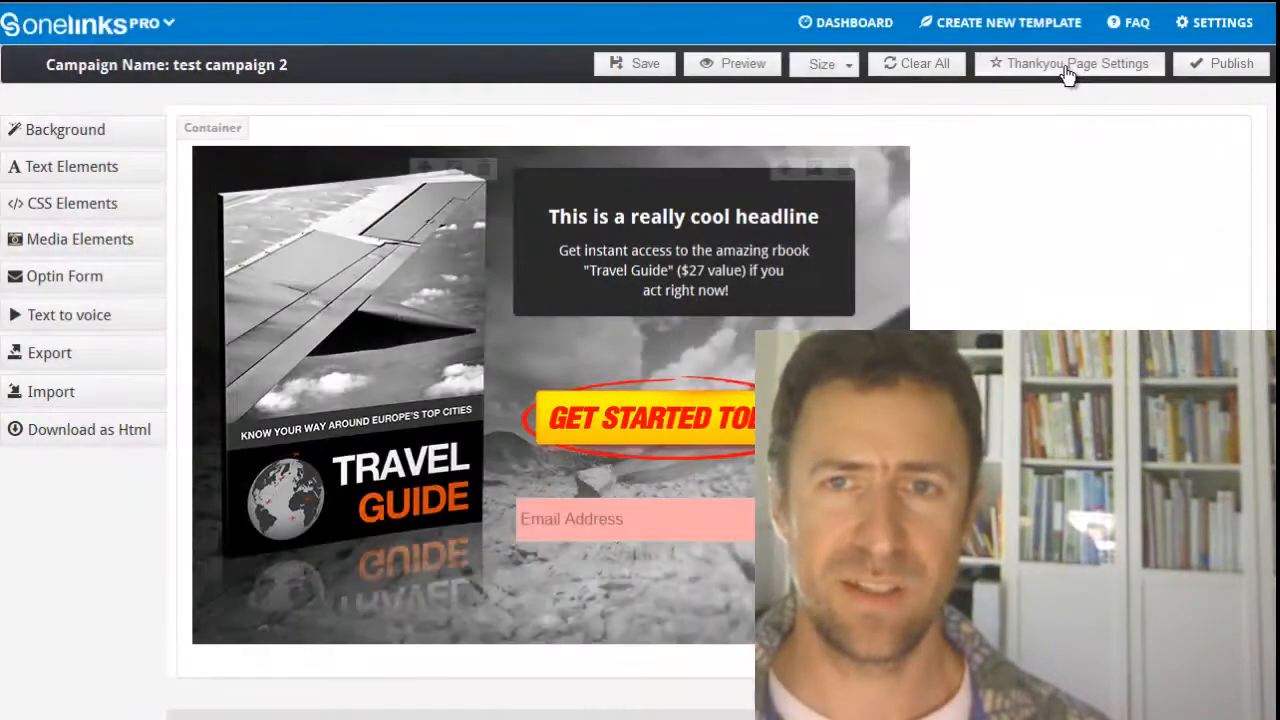
{"action": "left_click", "coordinate": [1068, 75]}
{"action": "left_click", "coordinate": [588, 134]}
{"action": "left_click", "coordinate": [591, 169]}
{"action": "left_click", "coordinate": [589, 183]}
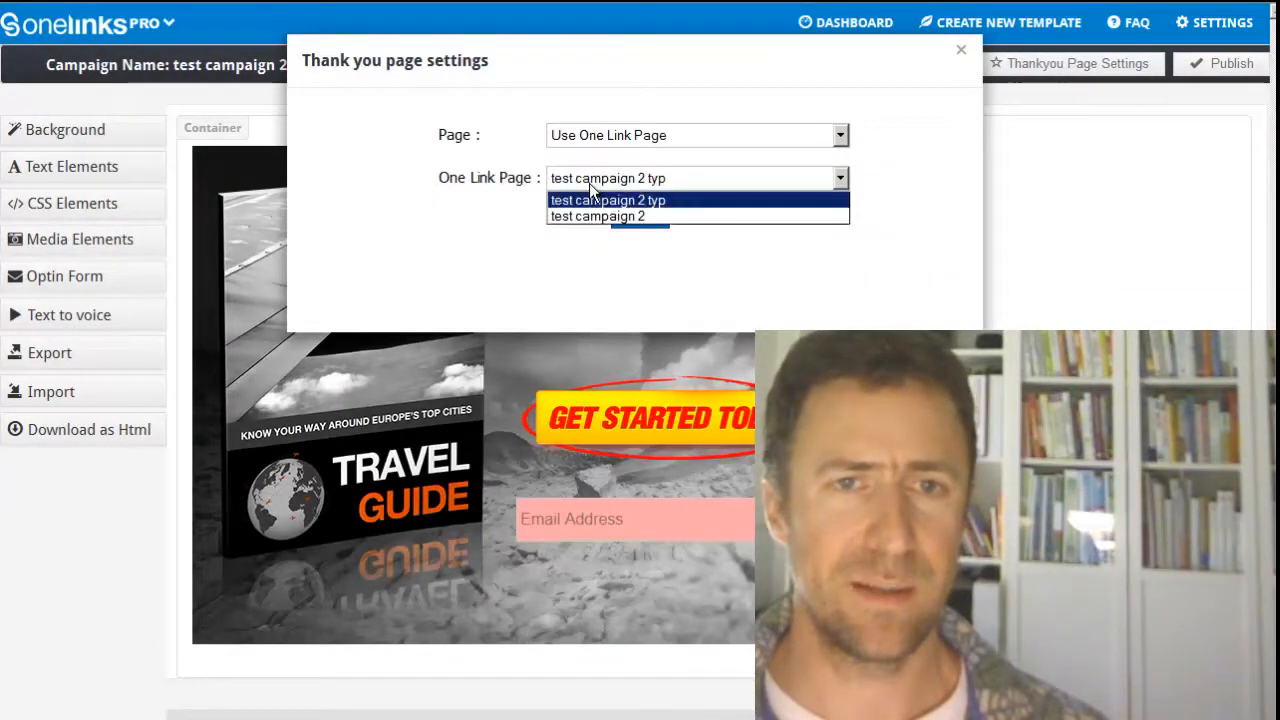
{"action": "left_click", "coordinate": [625, 202]}
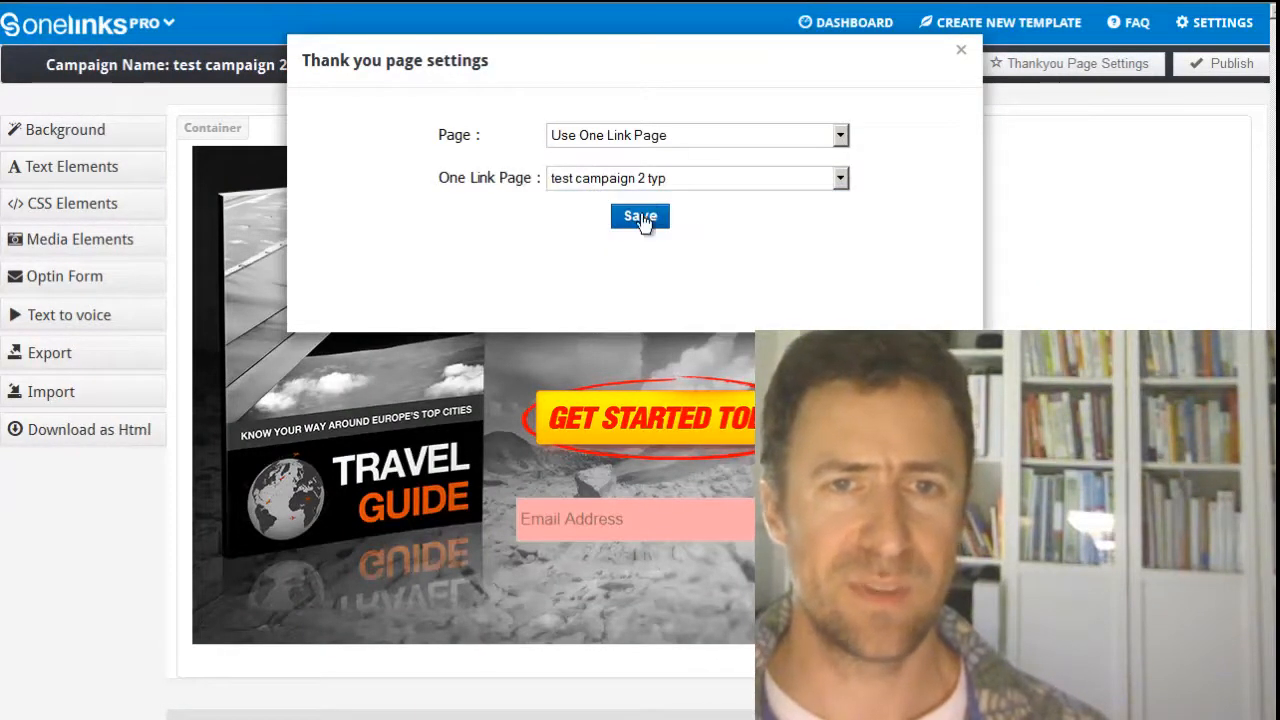
{"action": "left_click", "coordinate": [640, 217]}
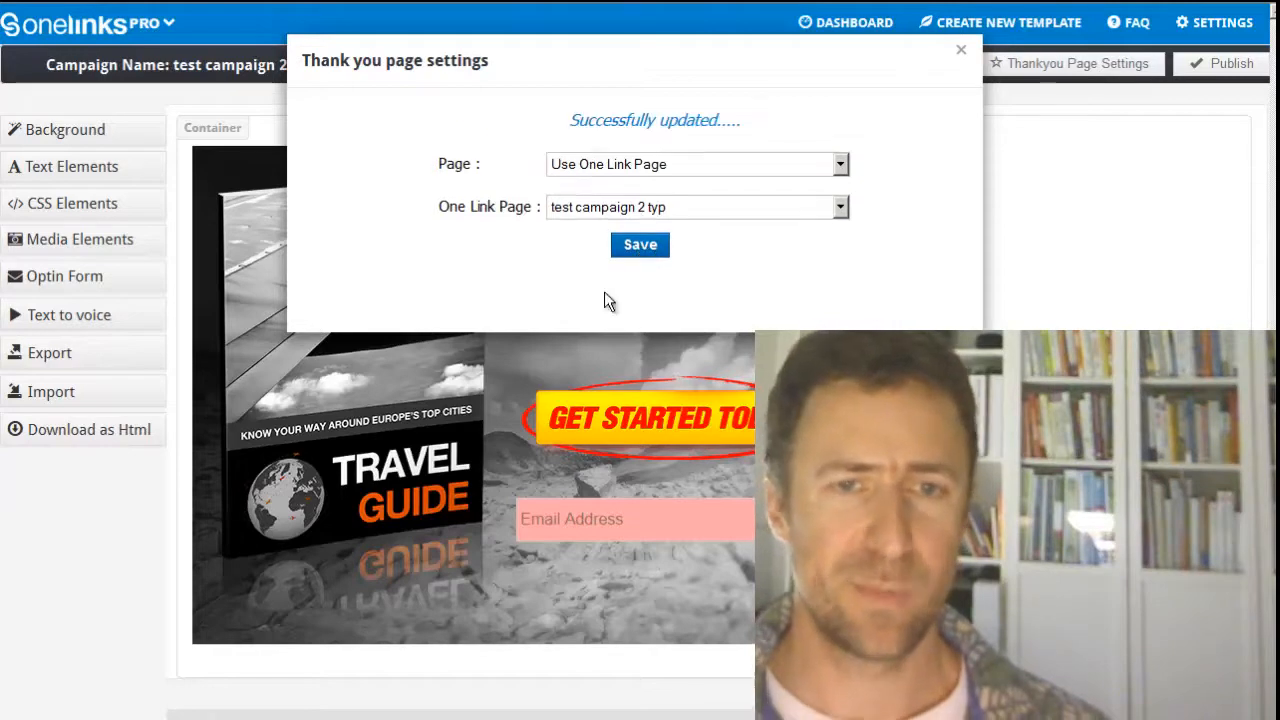
{"action": "left_click", "coordinate": [962, 52]}
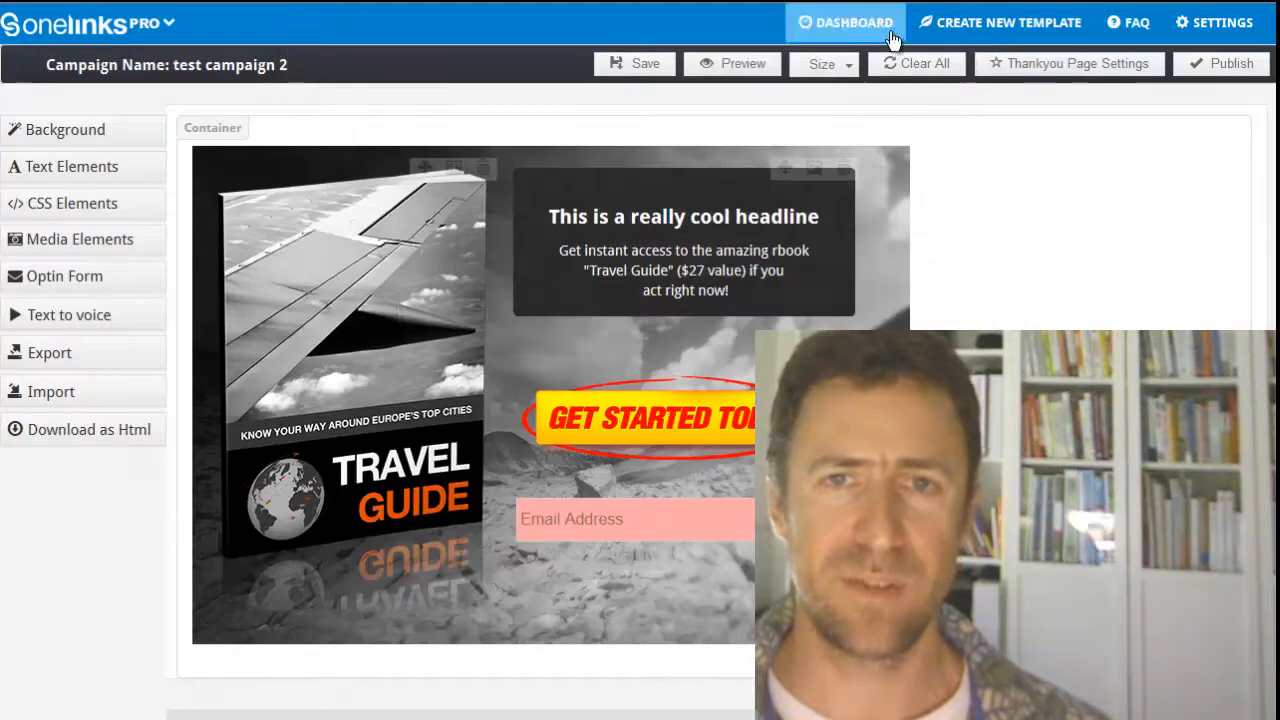
Step: Activate both "test campaign 2 typ" and "test campaign 2" from the dashboard, and open the account's API Integrations
{"action": "left_click", "coordinate": [837, 24]}
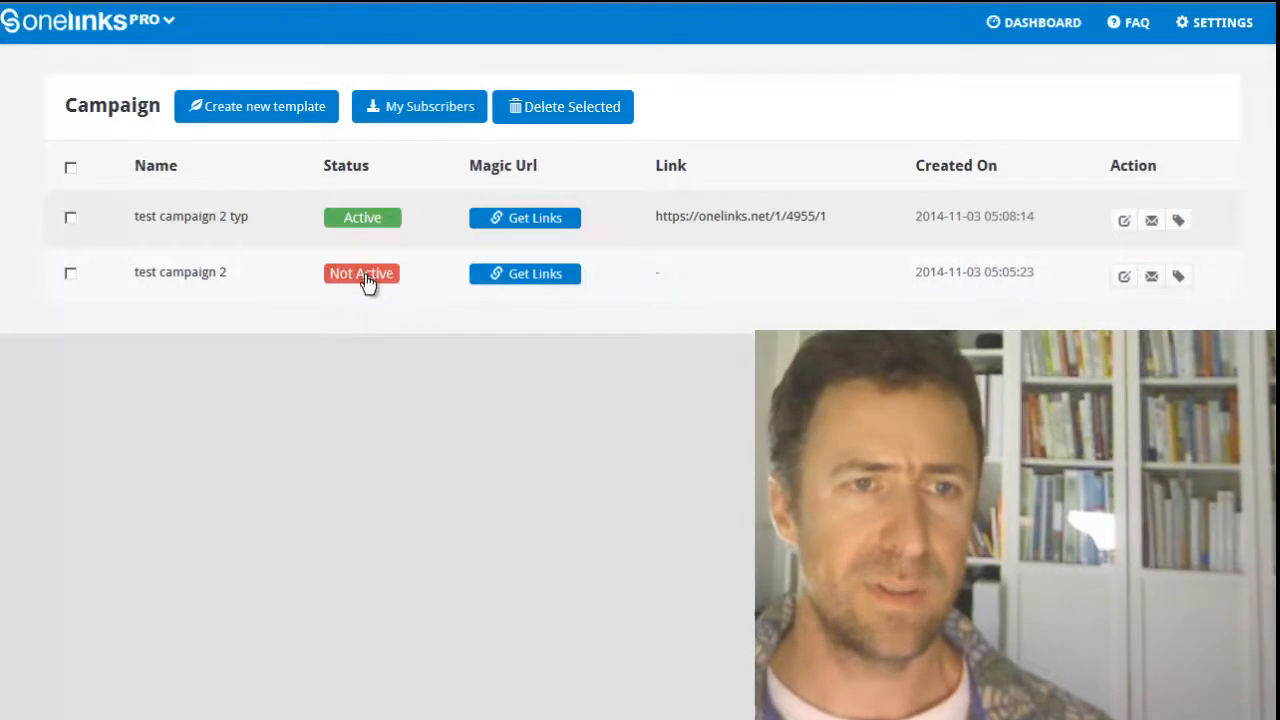
{"action": "left_click", "coordinate": [365, 276]}
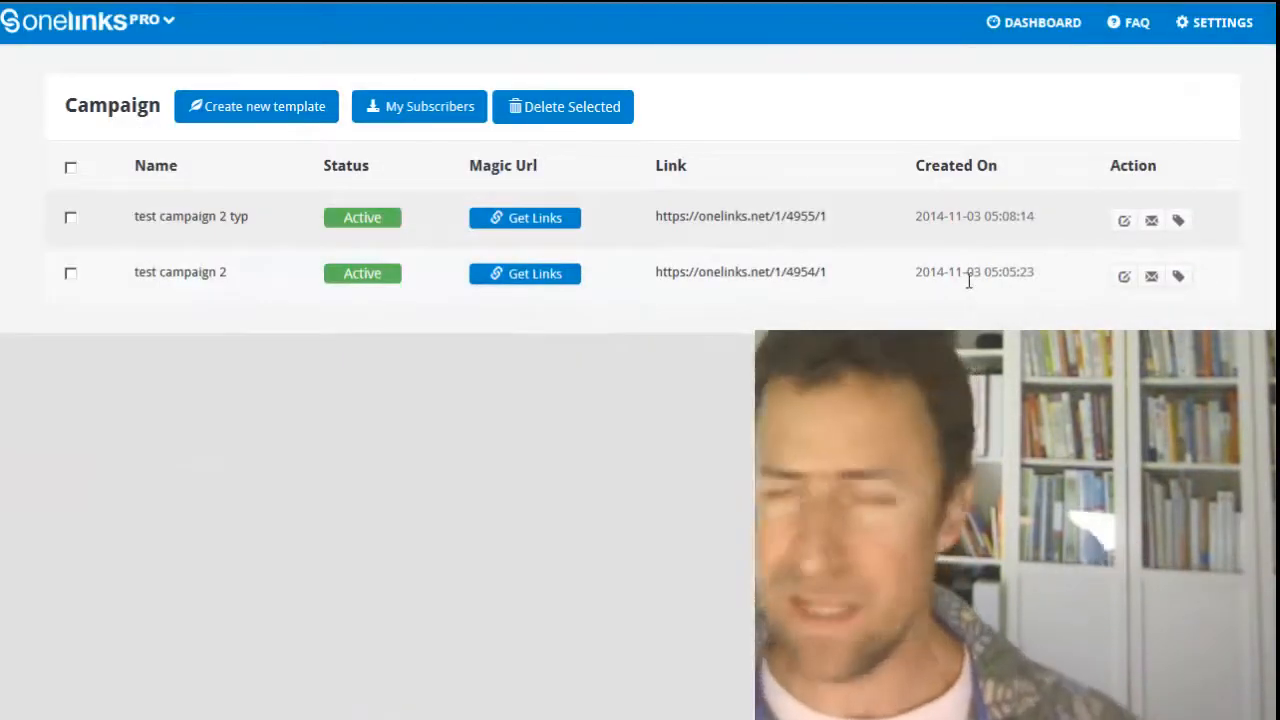
{"action": "left_click", "coordinate": [1206, 34]}
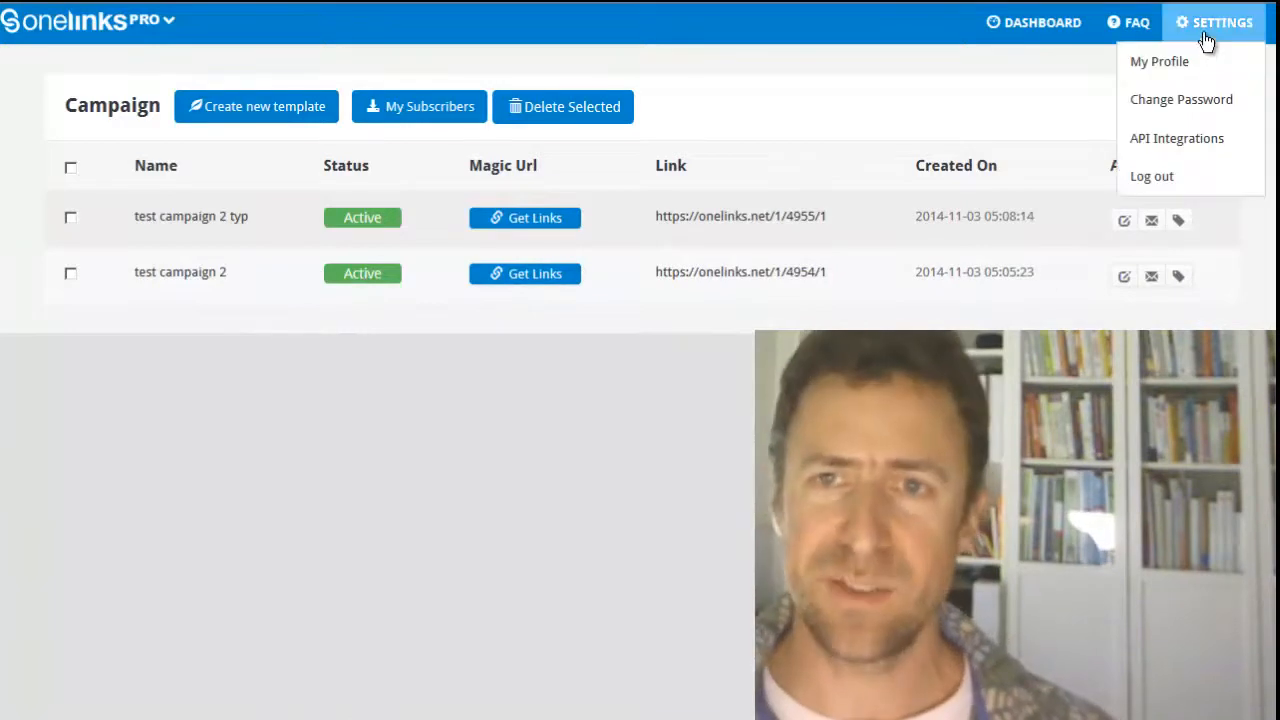
{"action": "left_click", "coordinate": [1165, 145]}
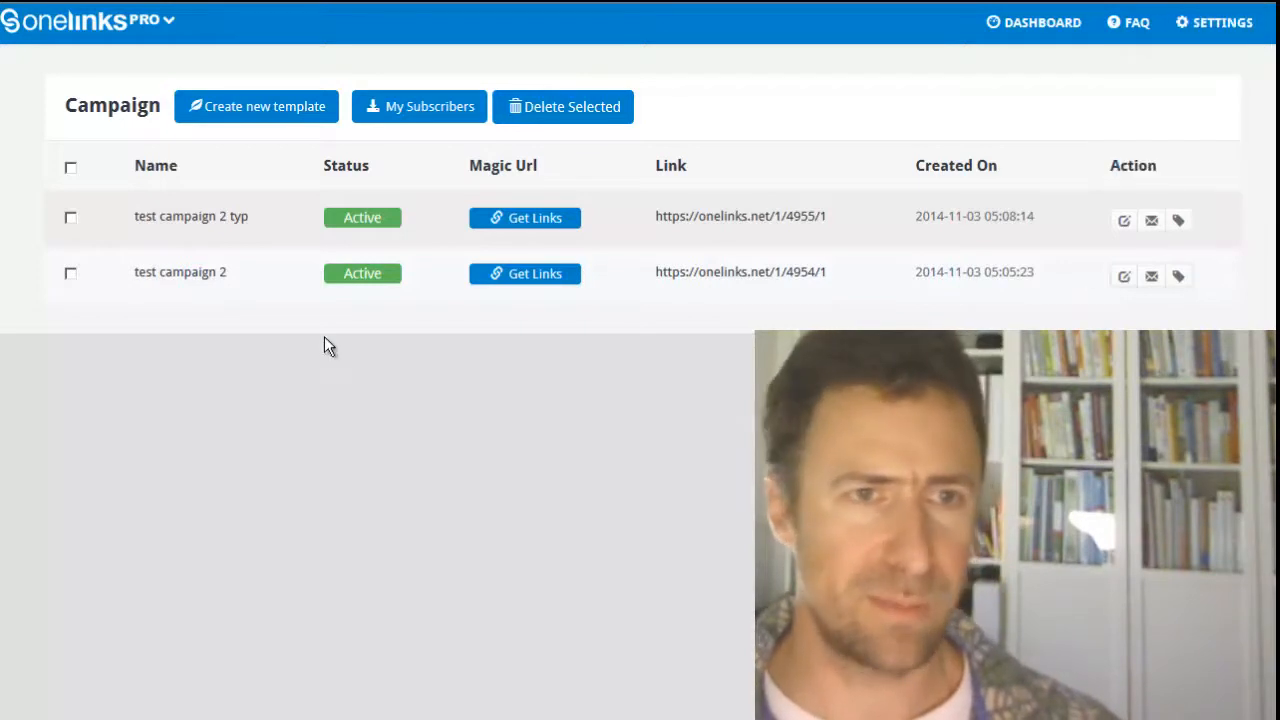
Step: In test campaign 2's autoresponder settings, choose the GotoWebinar integration with the webinar "The 9-Step Profitable FB Traffic System"
{"action": "left_click", "coordinate": [1151, 278]}
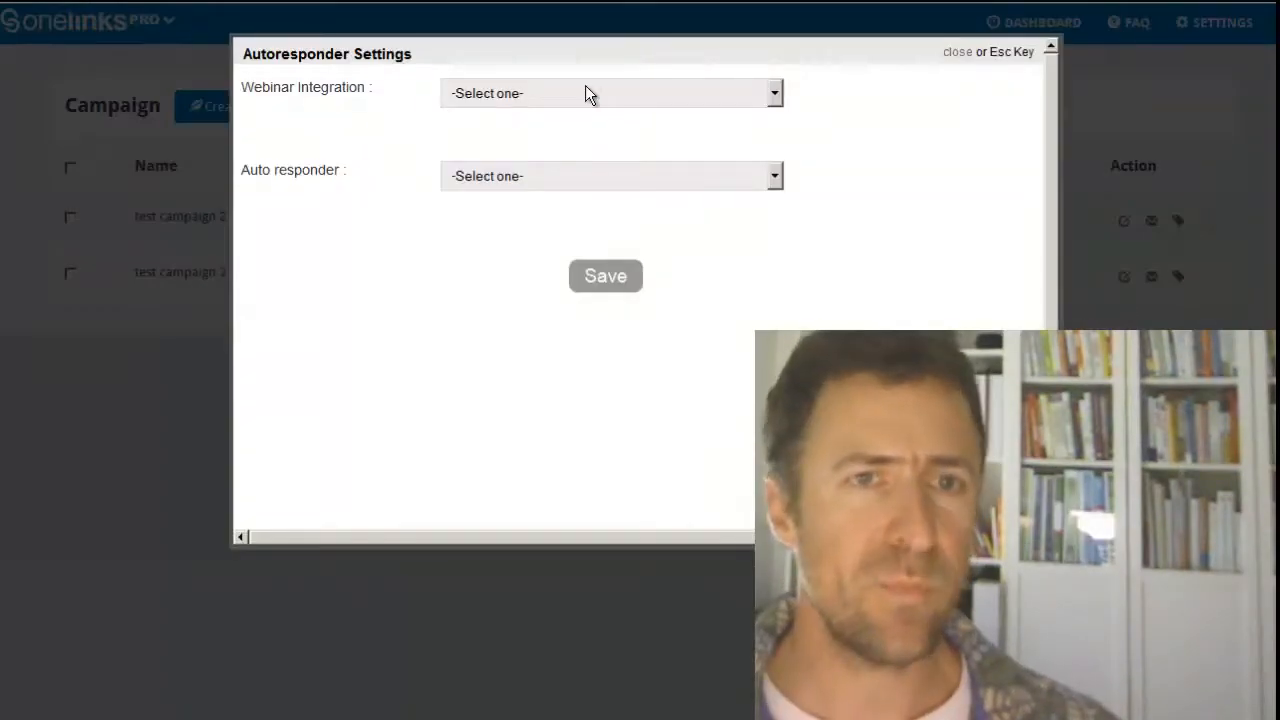
{"action": "left_click", "coordinate": [561, 92]}
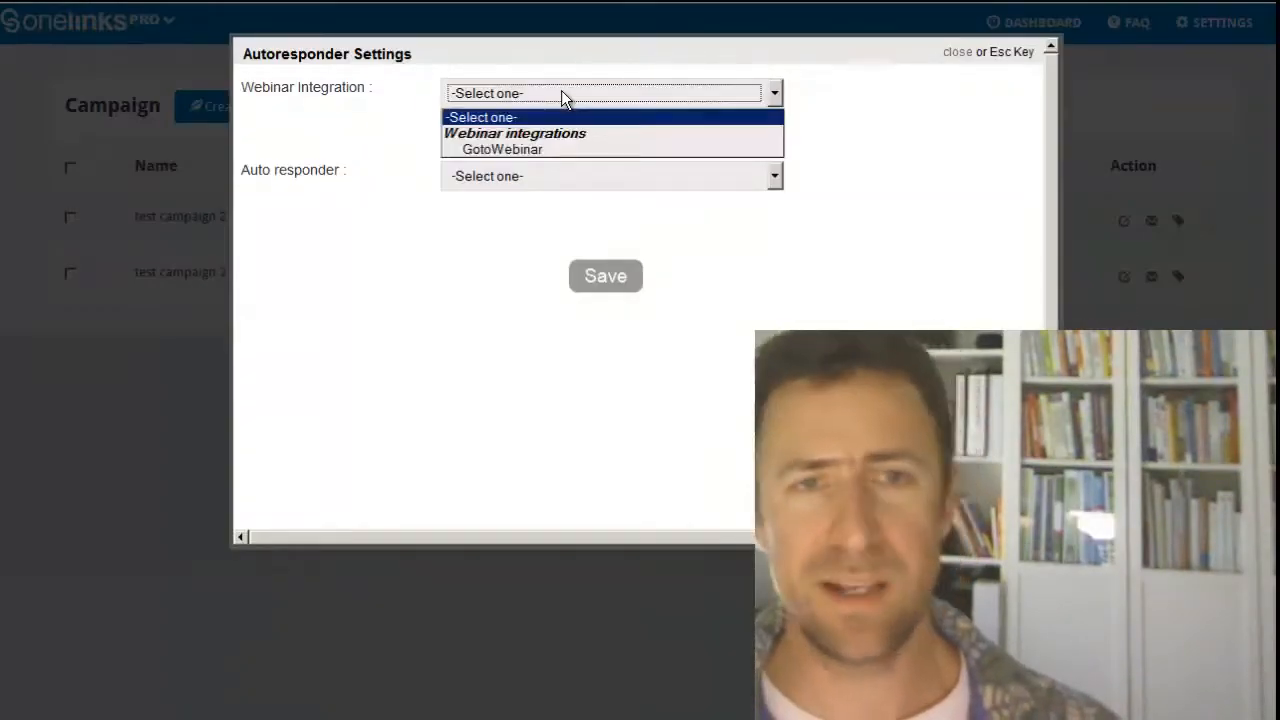
{"action": "left_click", "coordinate": [537, 146]}
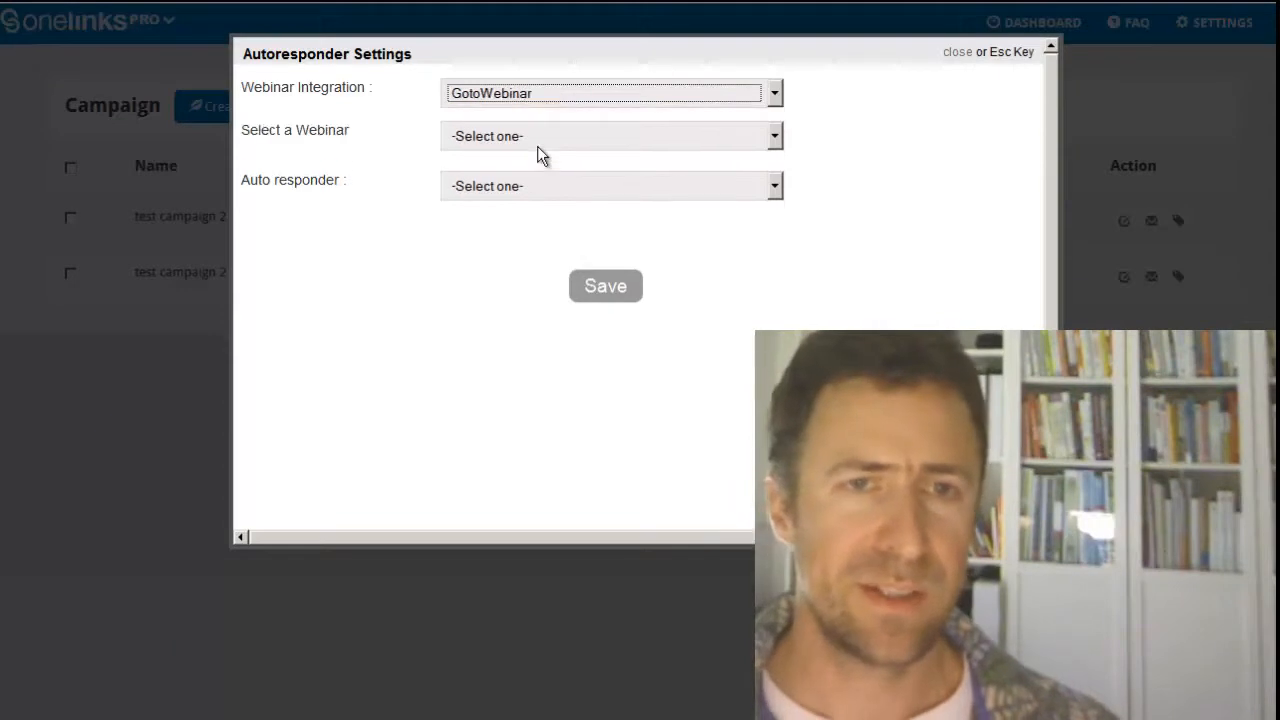
{"action": "left_click", "coordinate": [537, 146]}
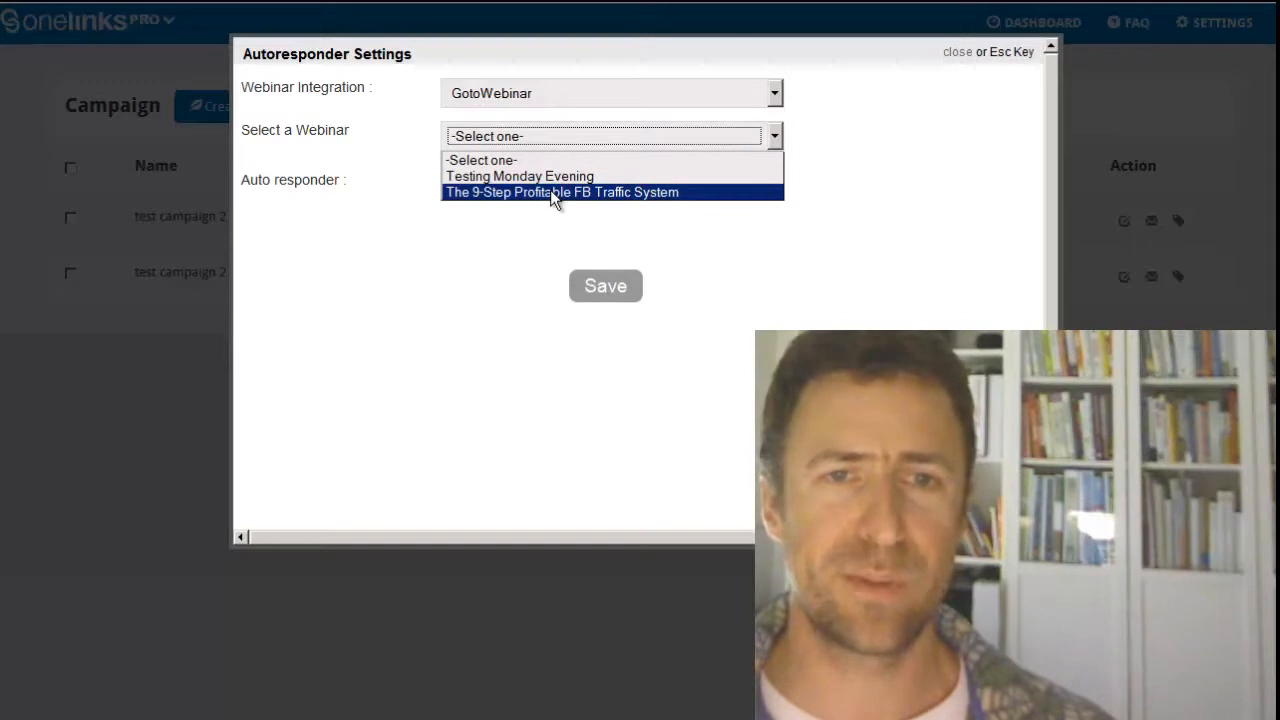
{"action": "left_click", "coordinate": [555, 192]}
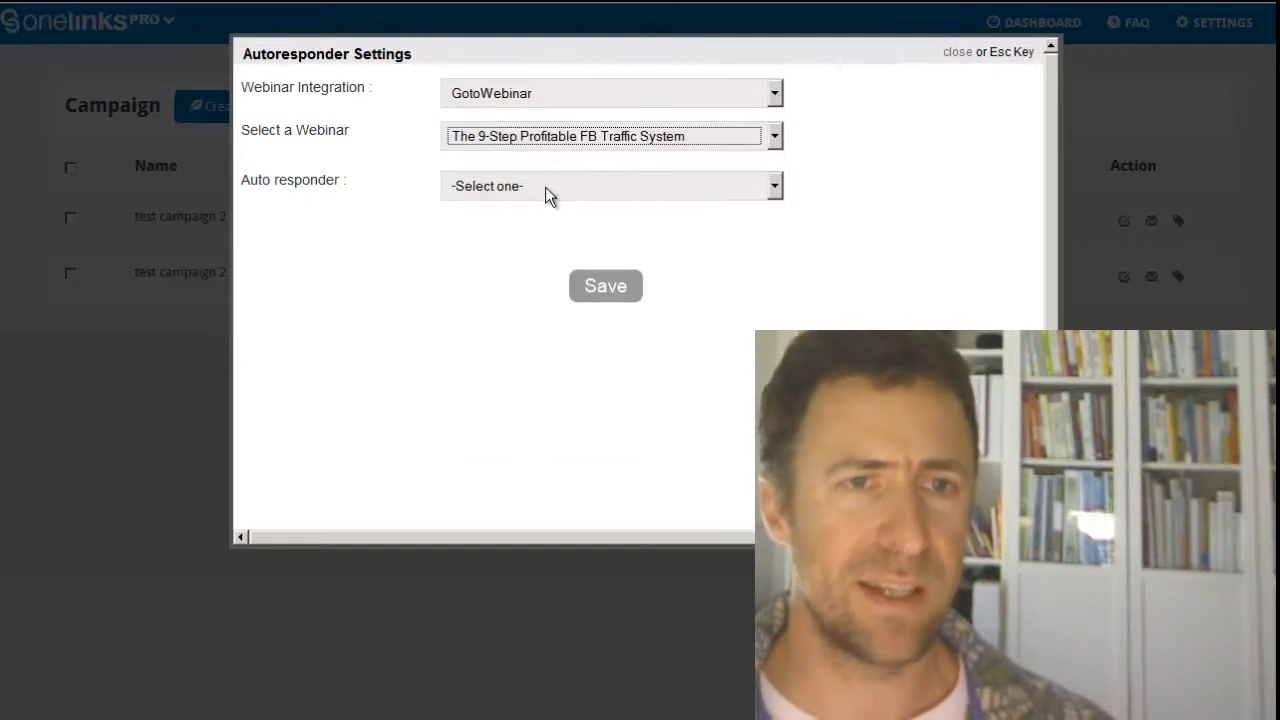
Step: Set the autoresponder to the Aweber API integration with the list "Clickfunnels Test List", then save and close the settings
{"action": "left_click", "coordinate": [545, 187]}
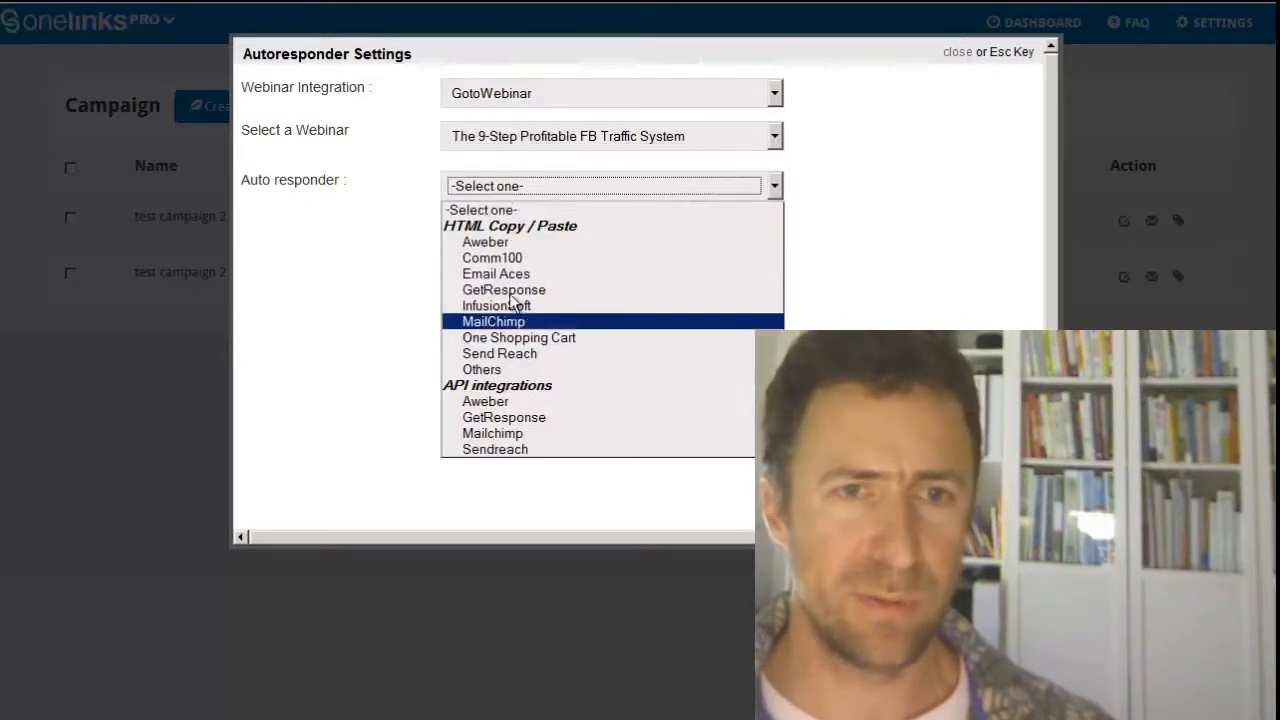
{"action": "left_click", "coordinate": [487, 404]}
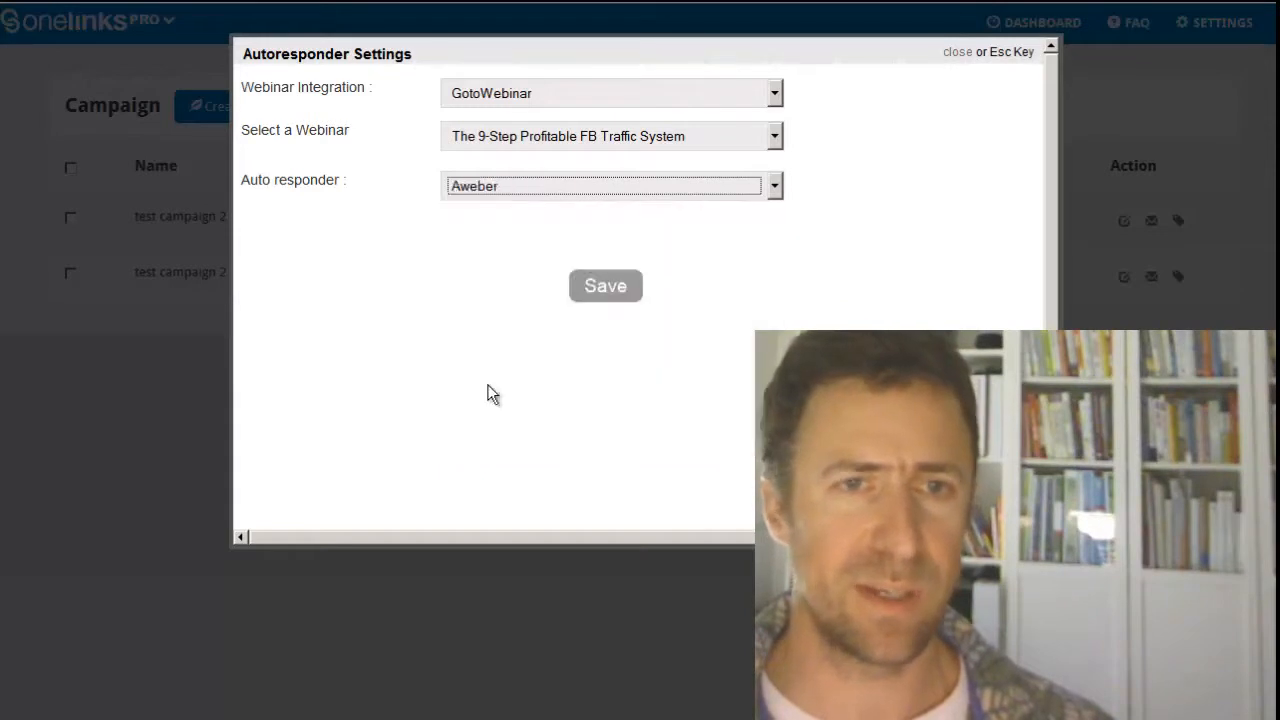
{"action": "left_click", "coordinate": [575, 230]}
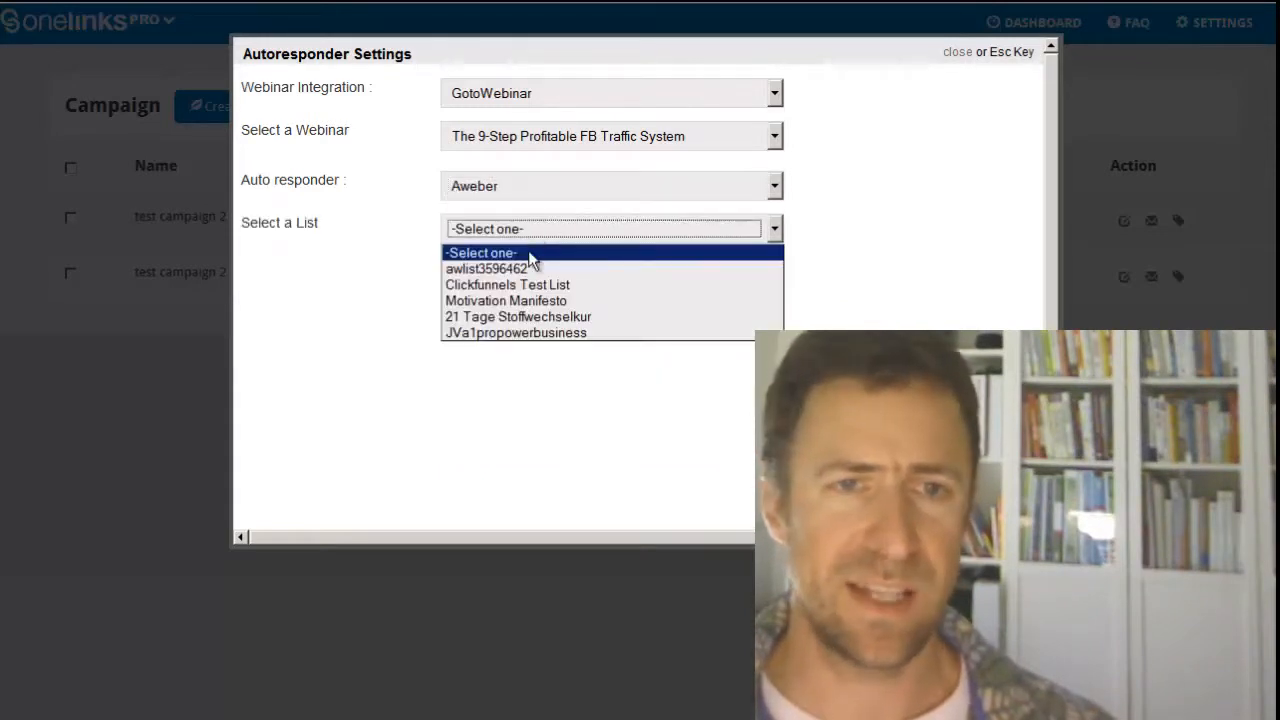
{"action": "left_click", "coordinate": [531, 286]}
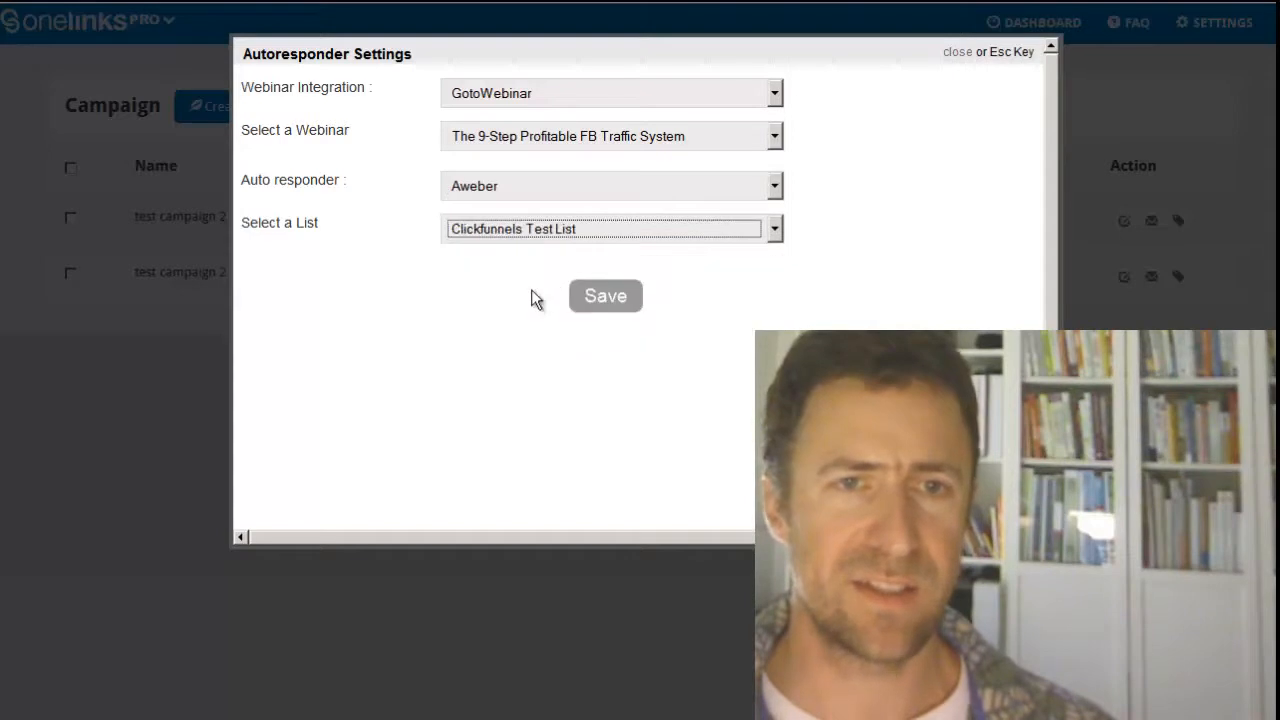
{"action": "left_click", "coordinate": [610, 300]}
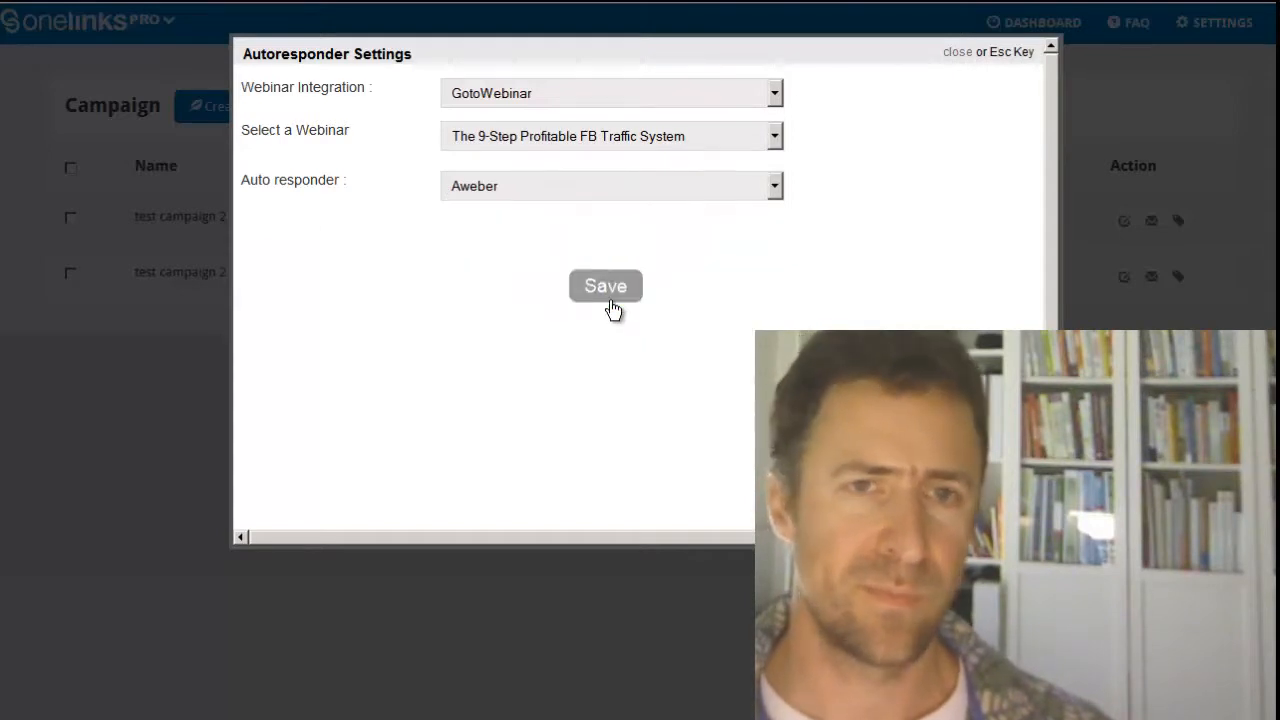
{"action": "left_click", "coordinate": [960, 52]}
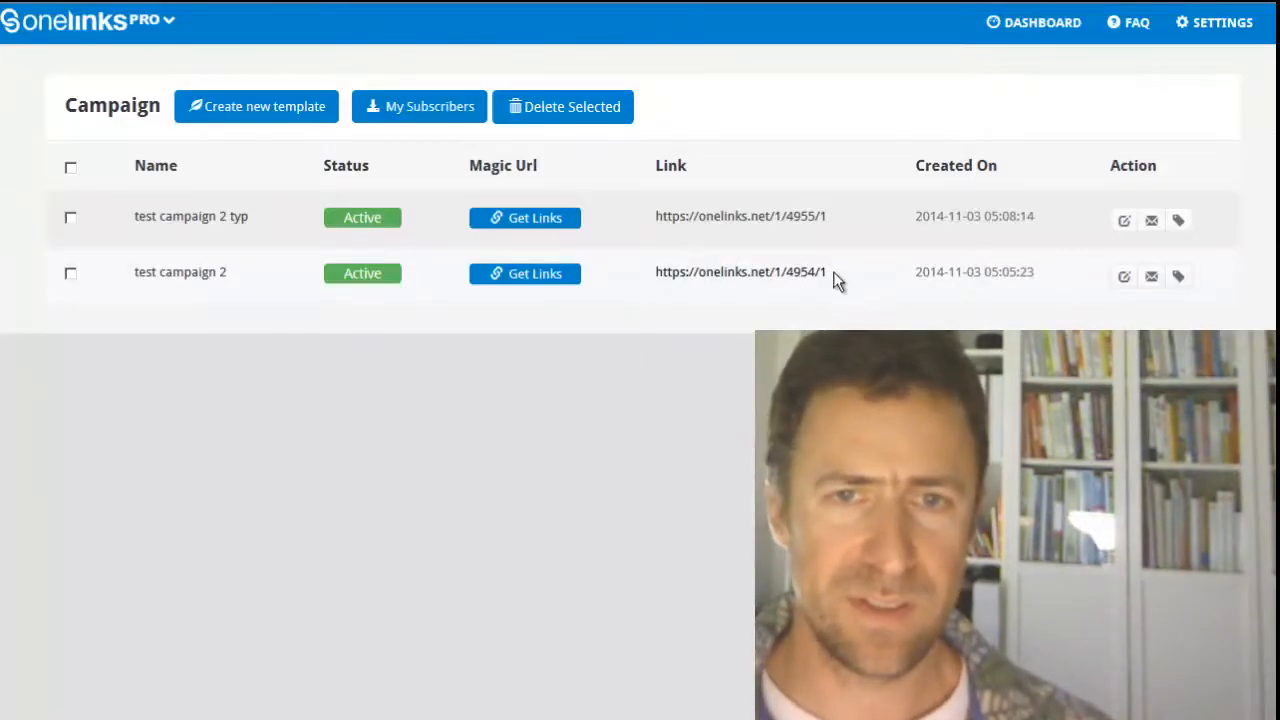
Step: Open test campaign 2's published link in a new browser tab and submit its opt-in form with an e-mail address
{"action": "left_click_drag", "start_coordinate": [837, 280], "coordinate": [667, 283]}
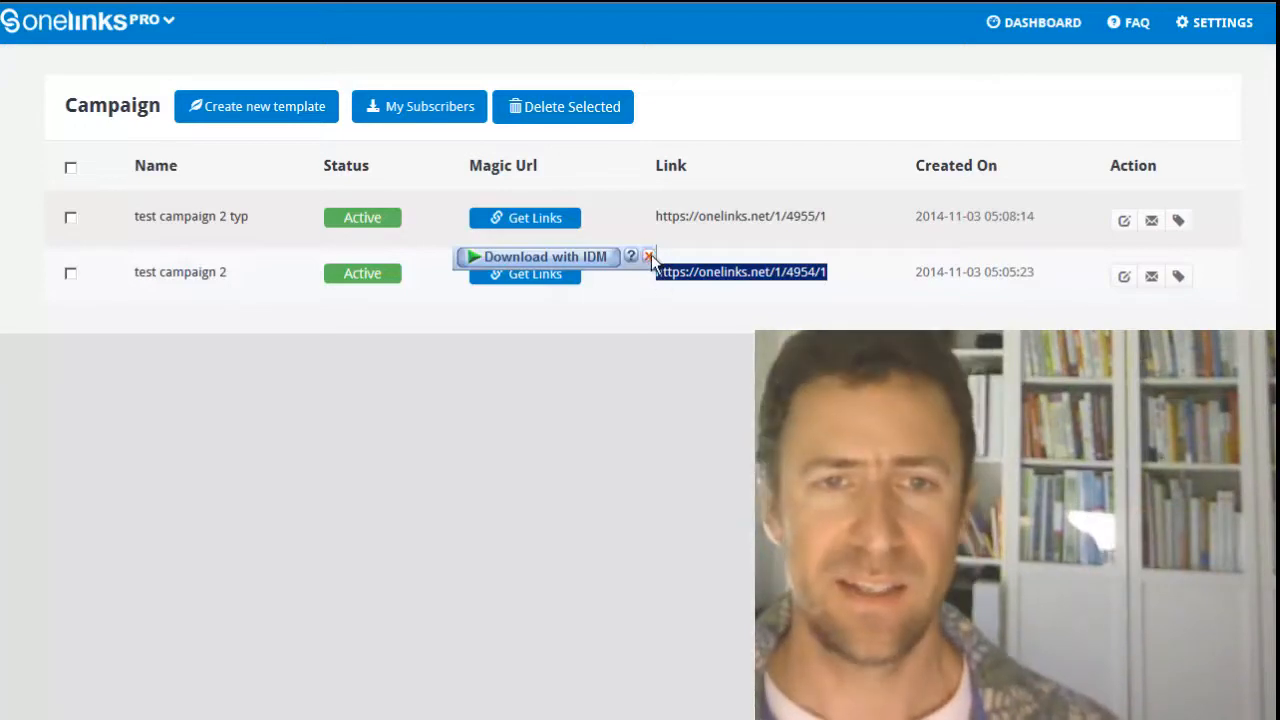
{"action": "key", "text": "ctrl+t"}
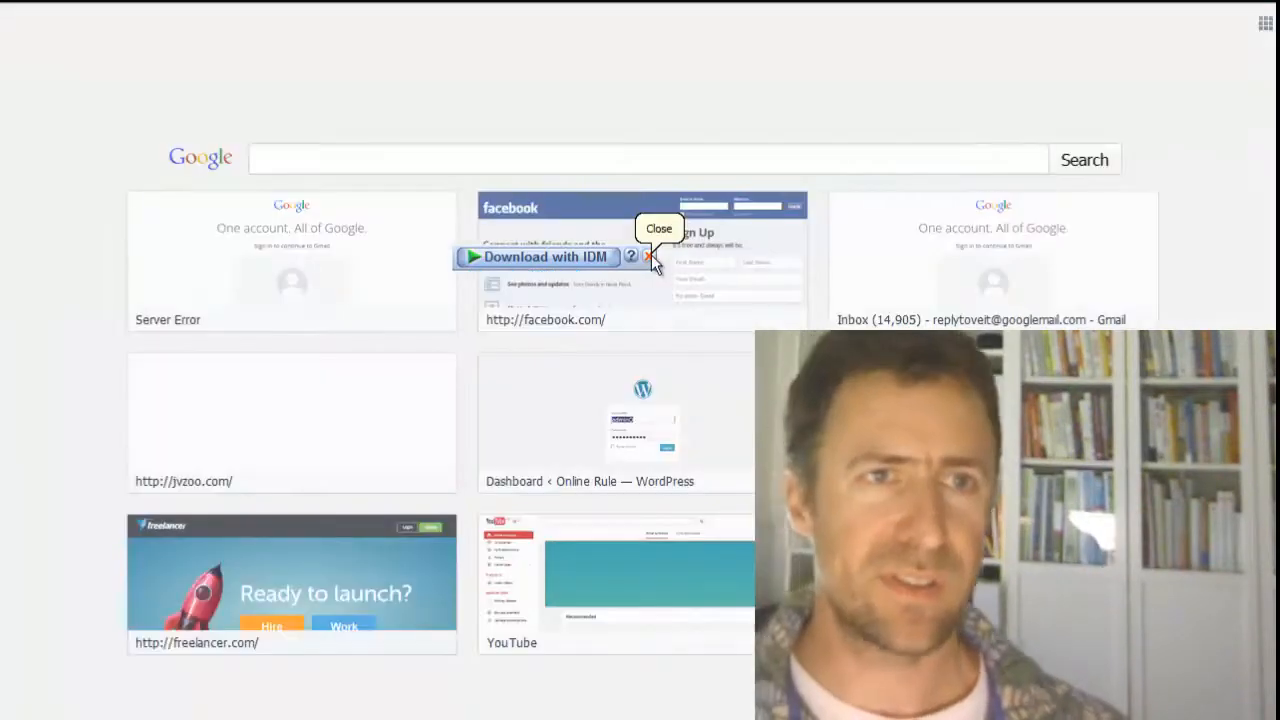
{"action": "key", "text": "Return"}
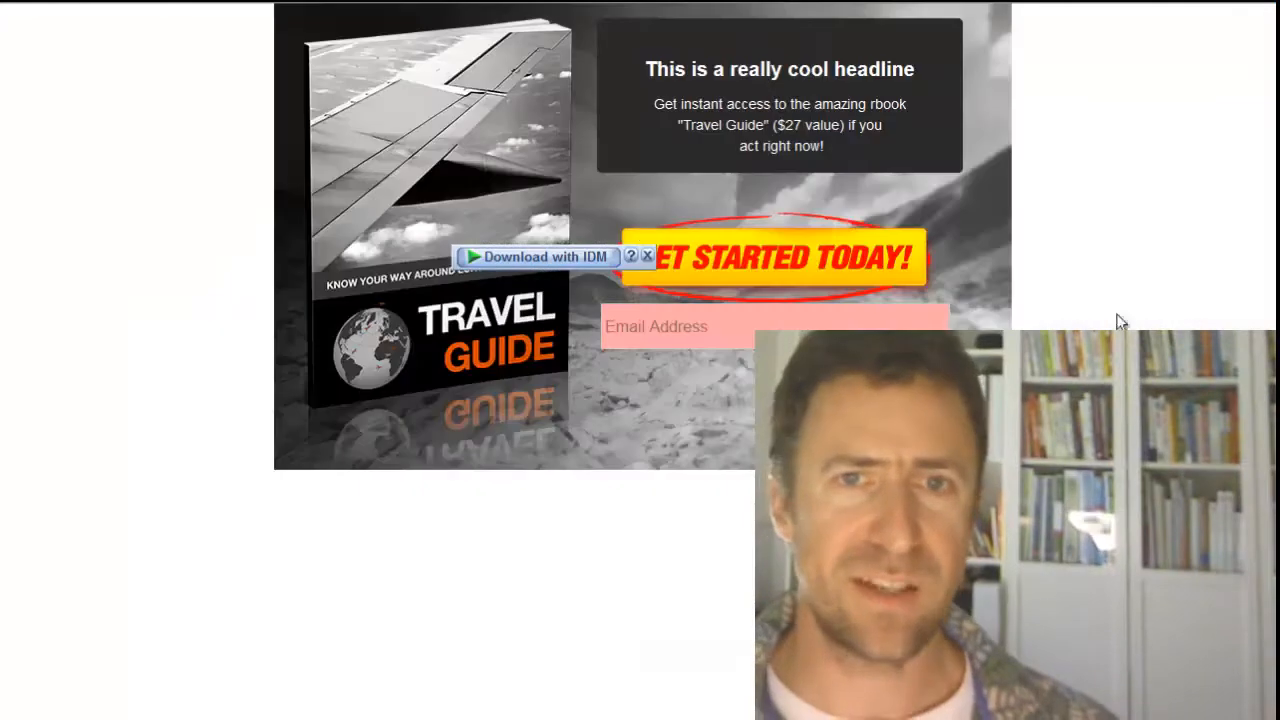
{"action": "left_click", "coordinate": [717, 337]}
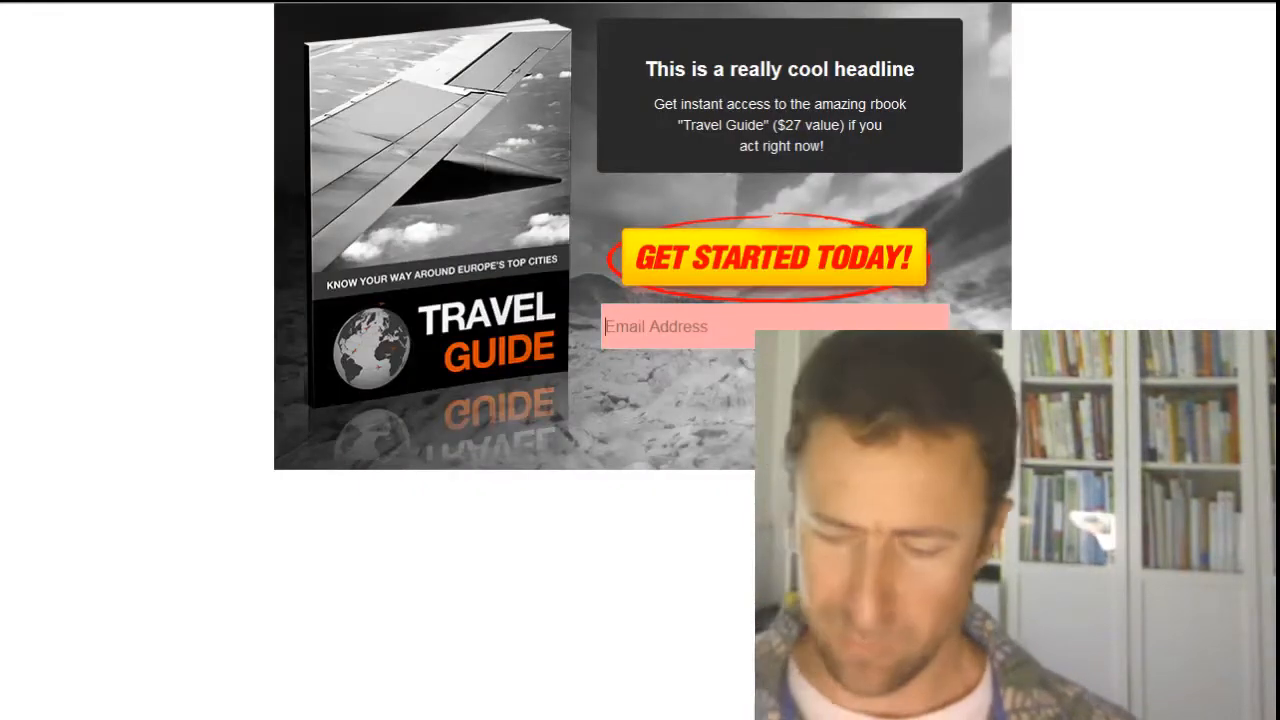
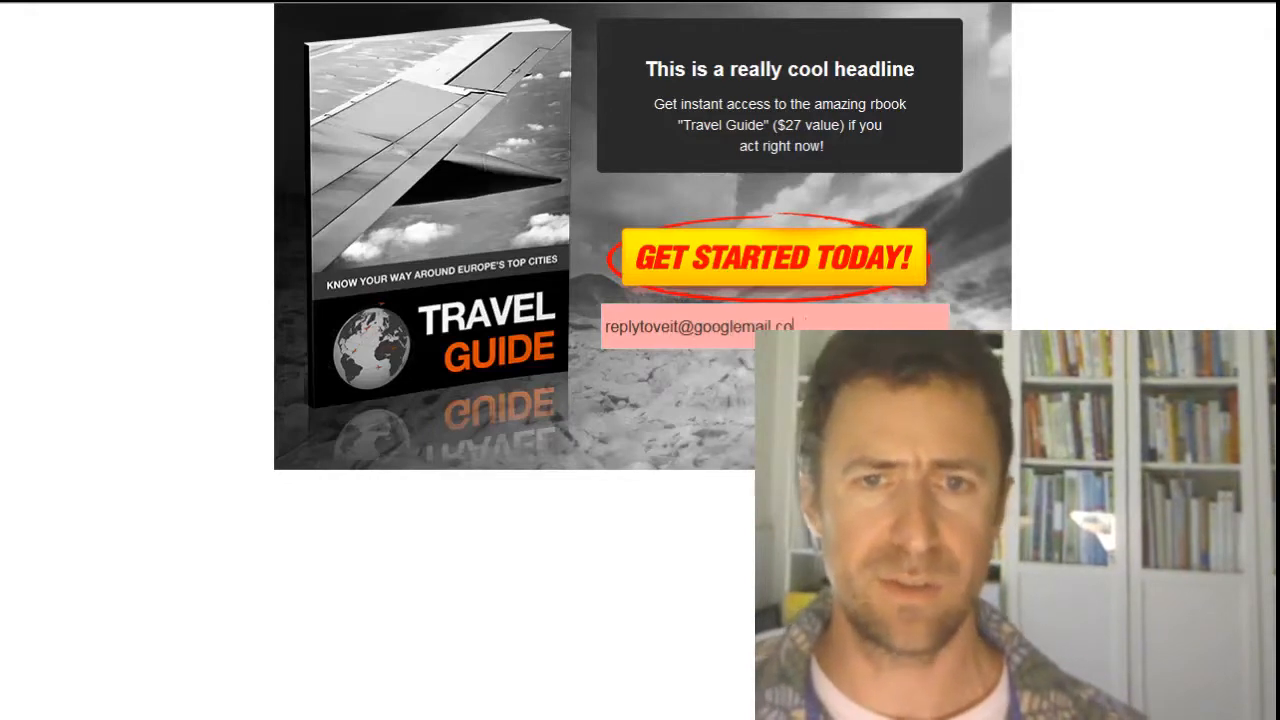
{"action": "left_click", "coordinate": [790, 262]}
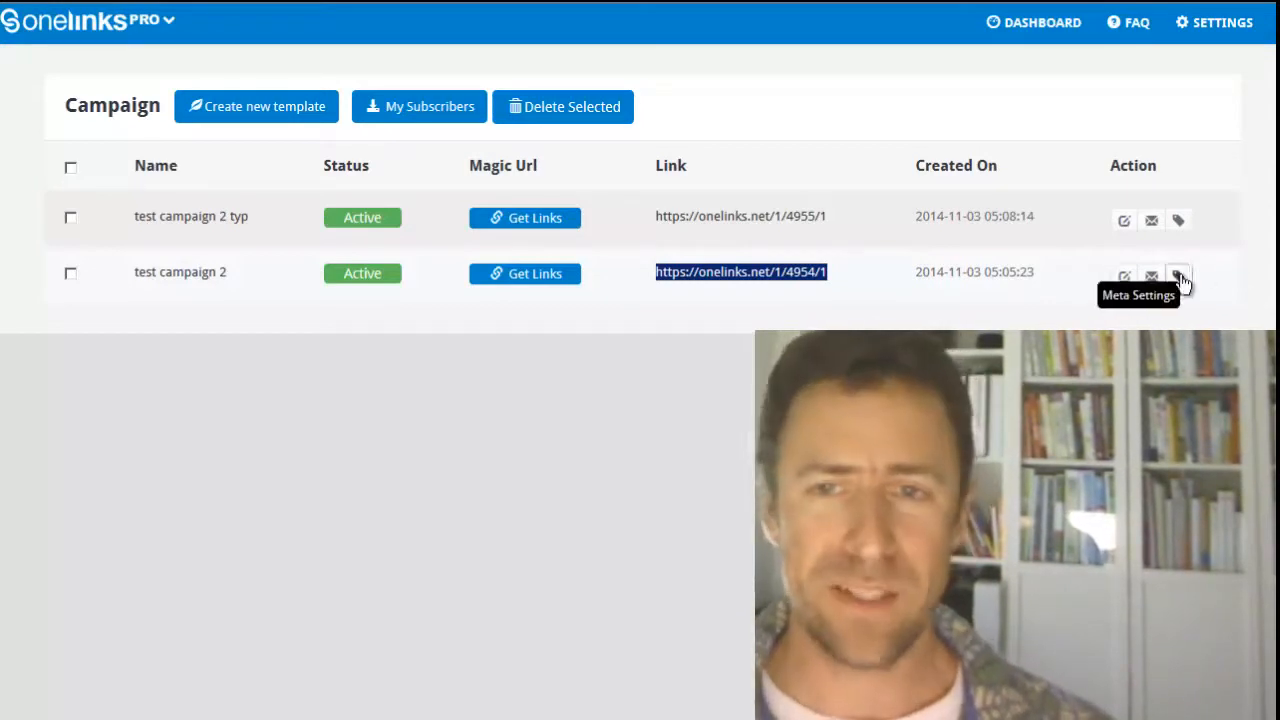
Step: Examine the Og tag, script and image options in test campaign 2's meta settings and close them without updating
{"action": "left_click", "coordinate": [1179, 280]}
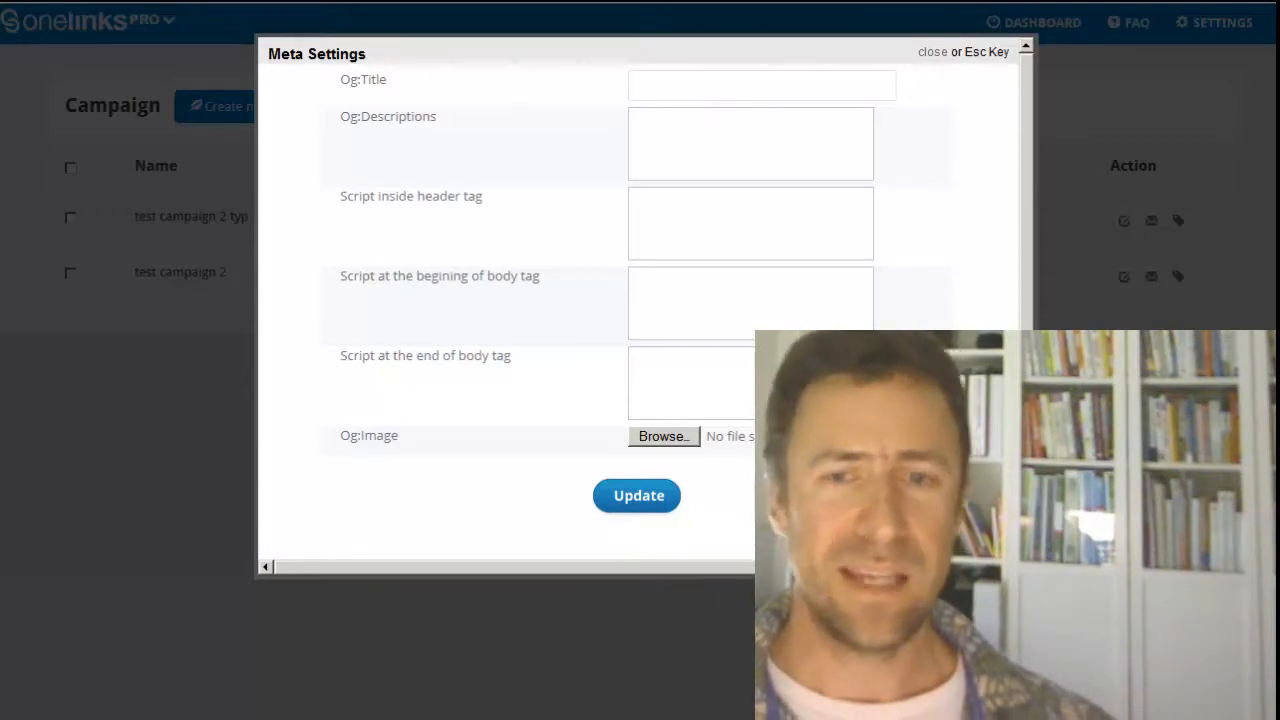
{"action": "left_click", "coordinate": [939, 52]}
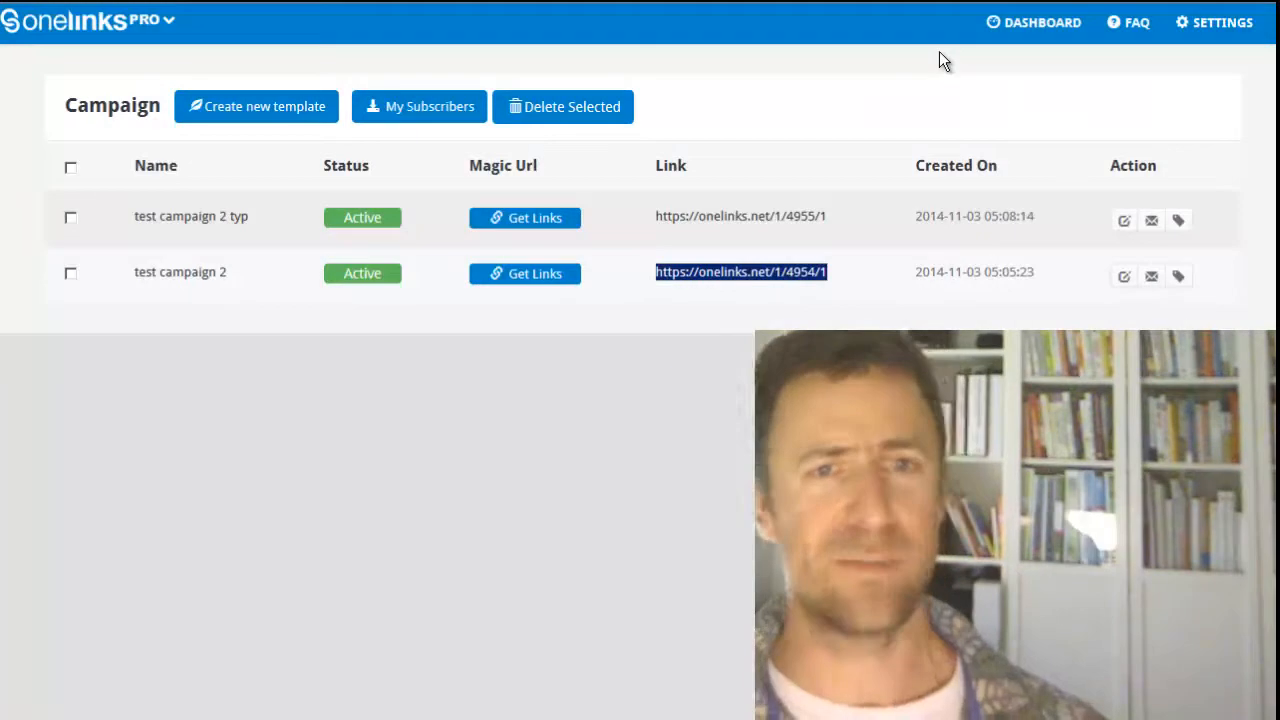